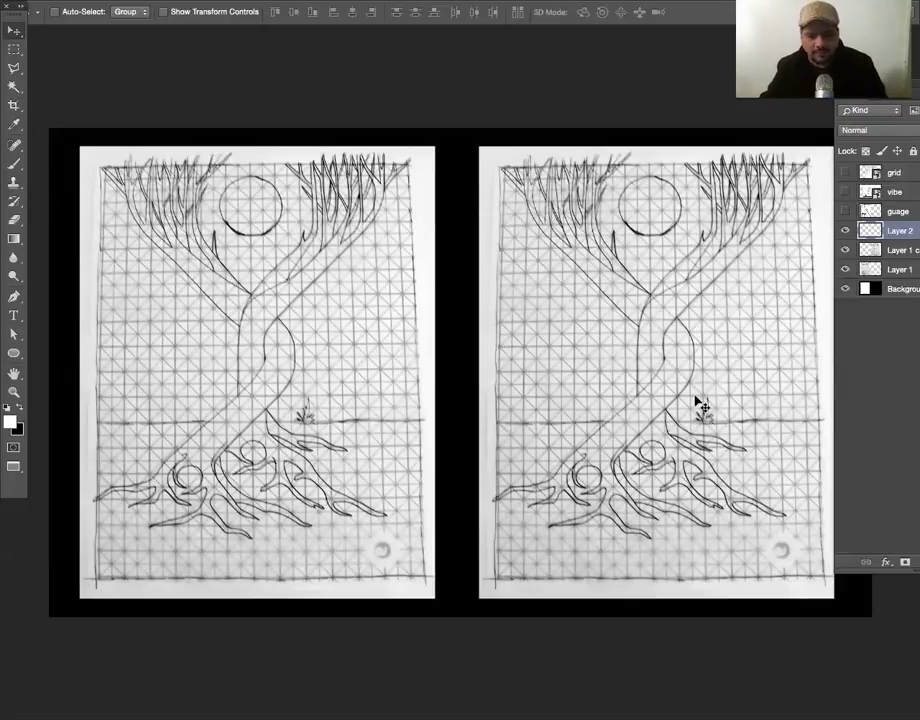
# Step: Show the guage layer and slide the vGauge chart across the two tree sketches
pyautogui.moveTo(669, 356); pyautogui.dragTo(642, 347)
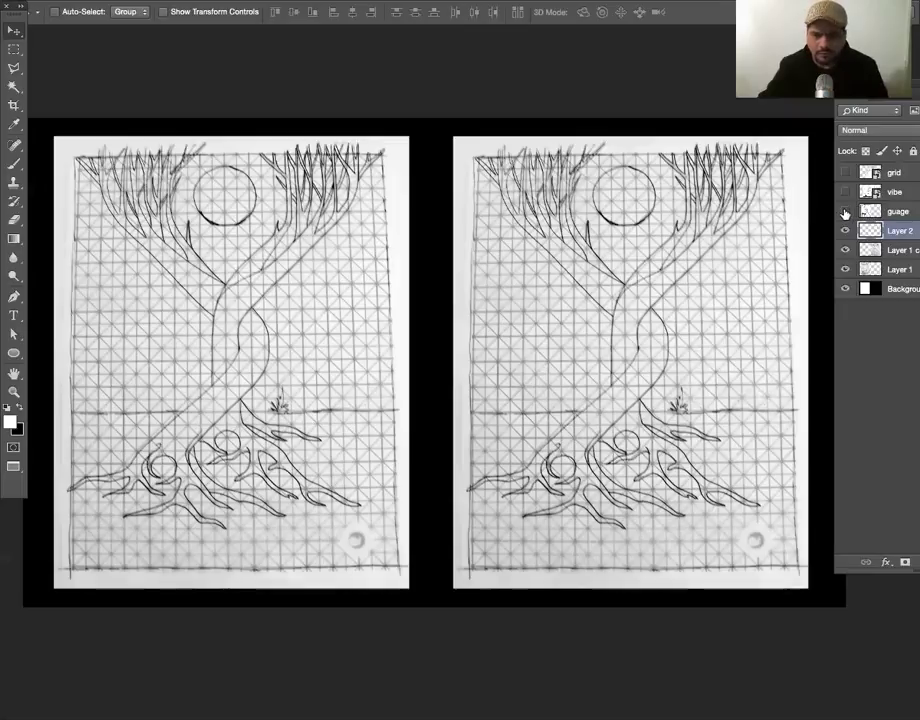
pyautogui.click(845, 211)
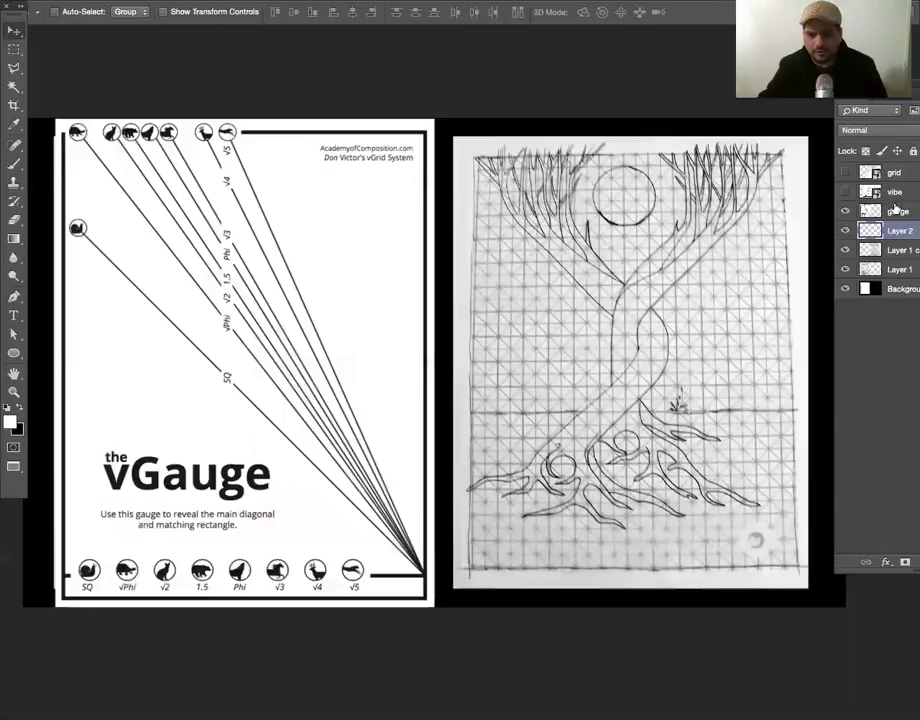
pyautogui.click(882, 216)
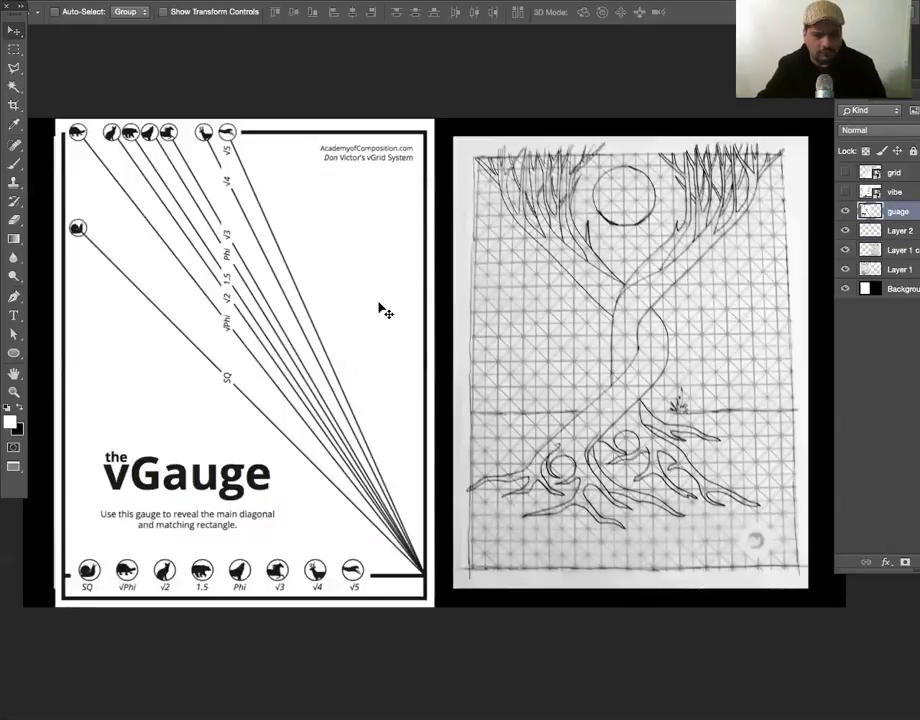
pyautogui.moveTo(382, 310); pyautogui.dragTo(584, 303)
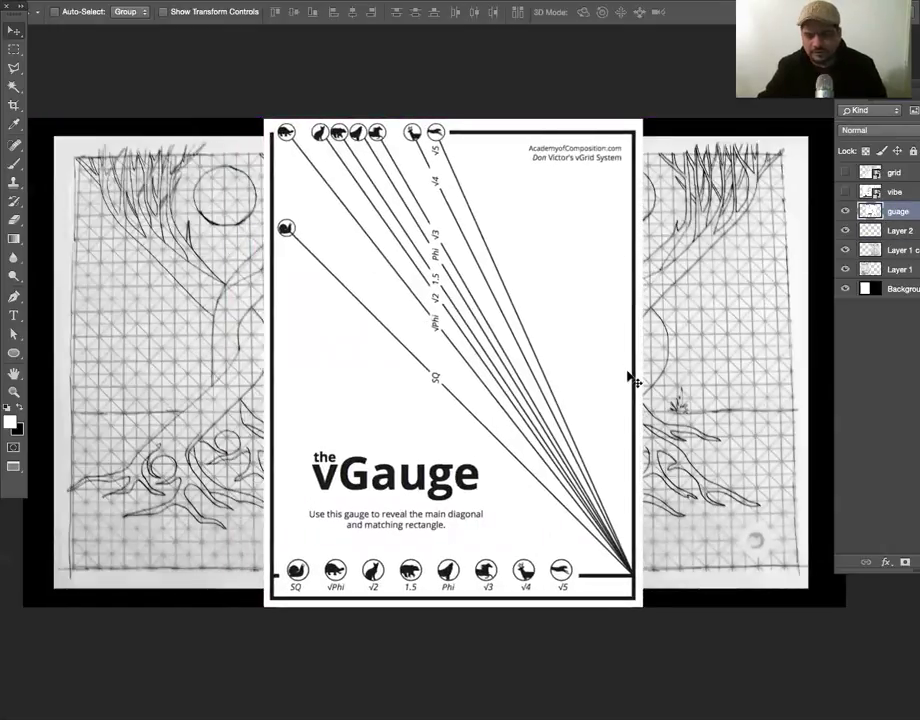
pyautogui.moveTo(567, 302); pyautogui.dragTo(407, 286)
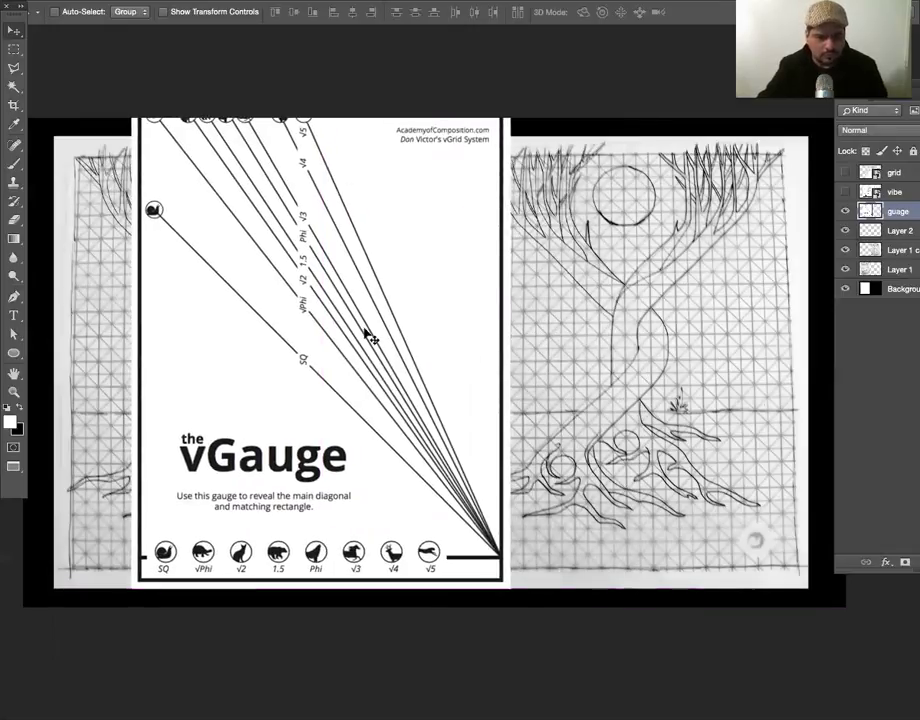
# Step: Flip the vGauge chart horizontally and place it over the left-hand tree sketch
pyautogui.click(146, 1)
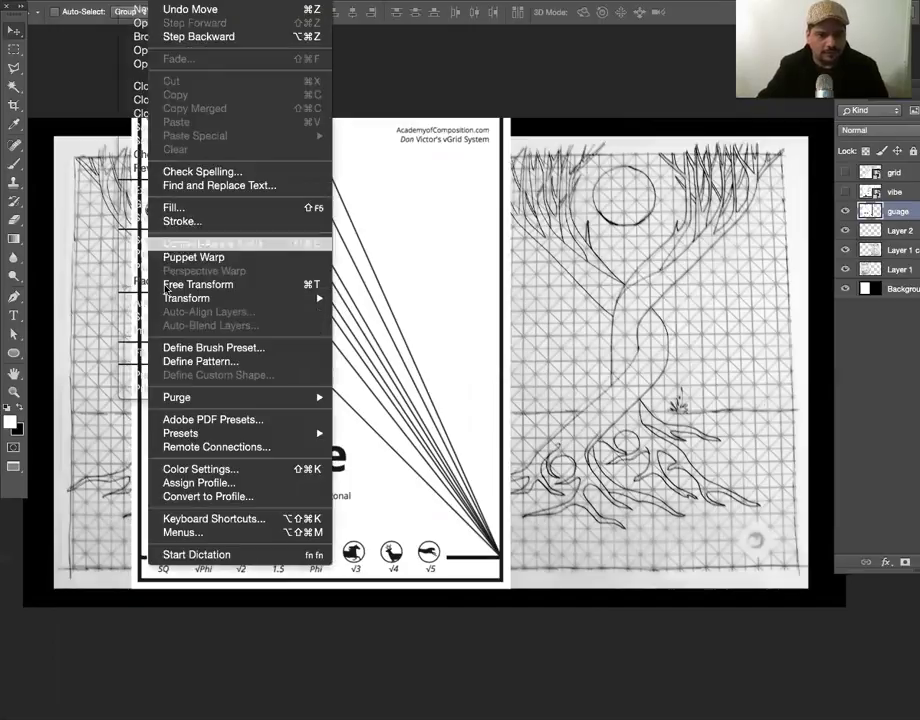
pyautogui.moveTo(199, 298)
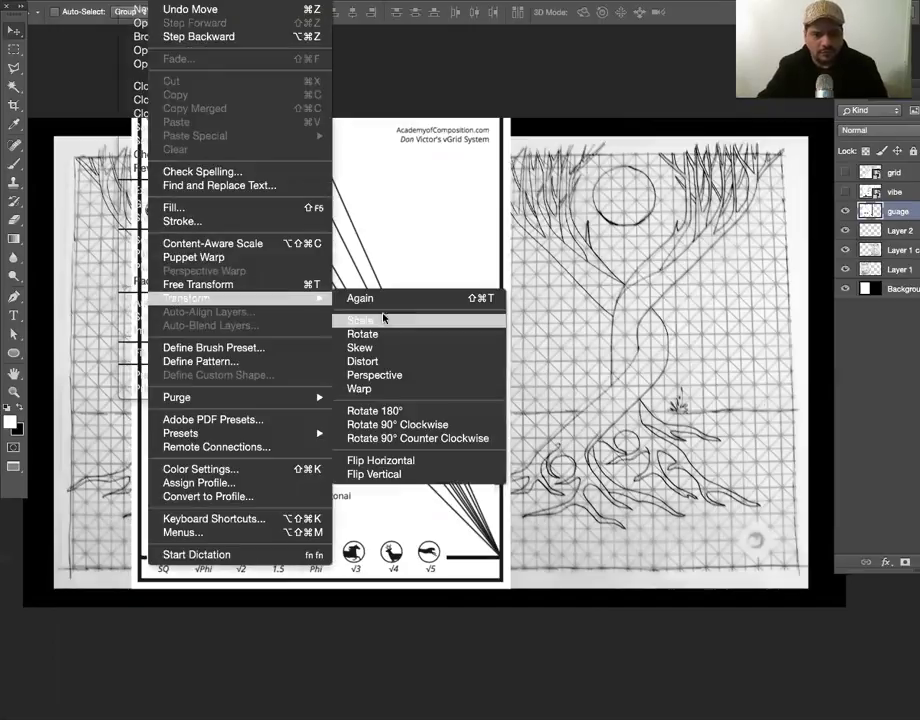
pyautogui.click(380, 465)
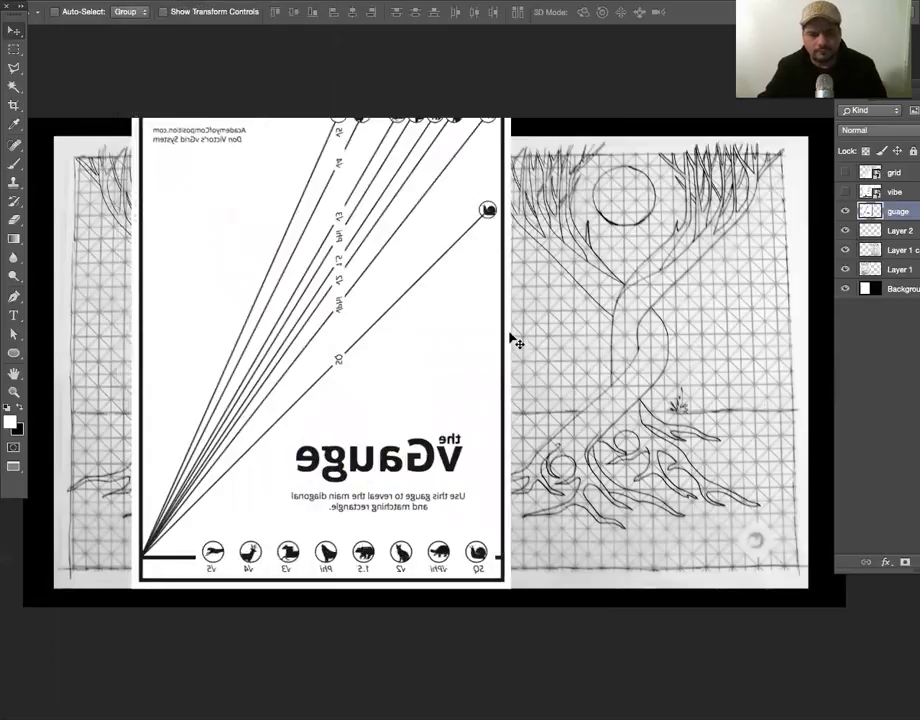
pyautogui.moveTo(422, 357); pyautogui.dragTo(344, 382)
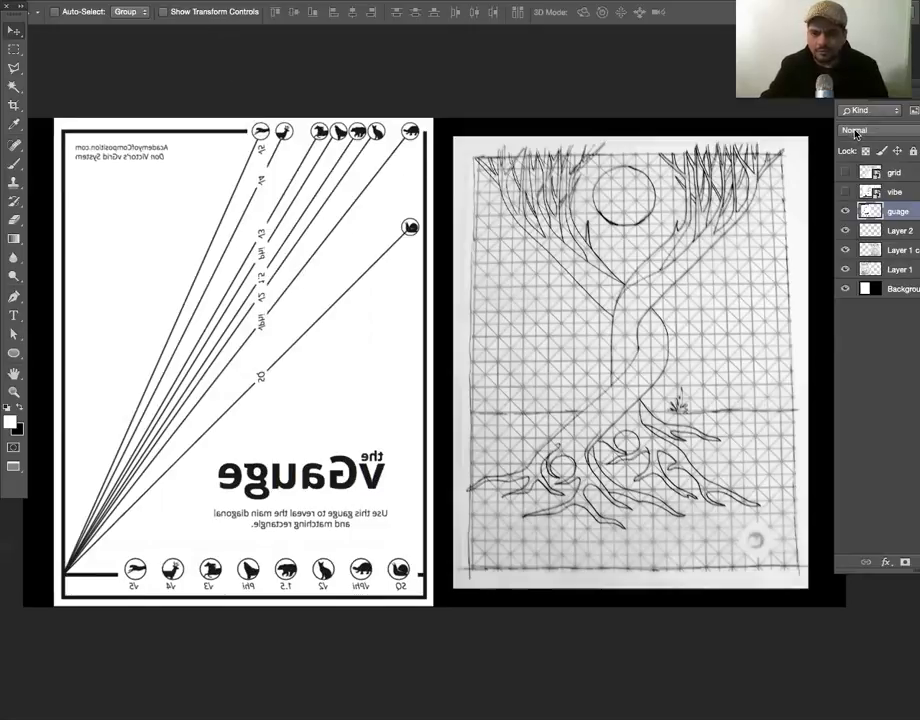
# Step: Lower the guage layer's opacity so the sketch beneath shows through
pyautogui.moveTo(910, 92); pyautogui.dragTo(785, 87)
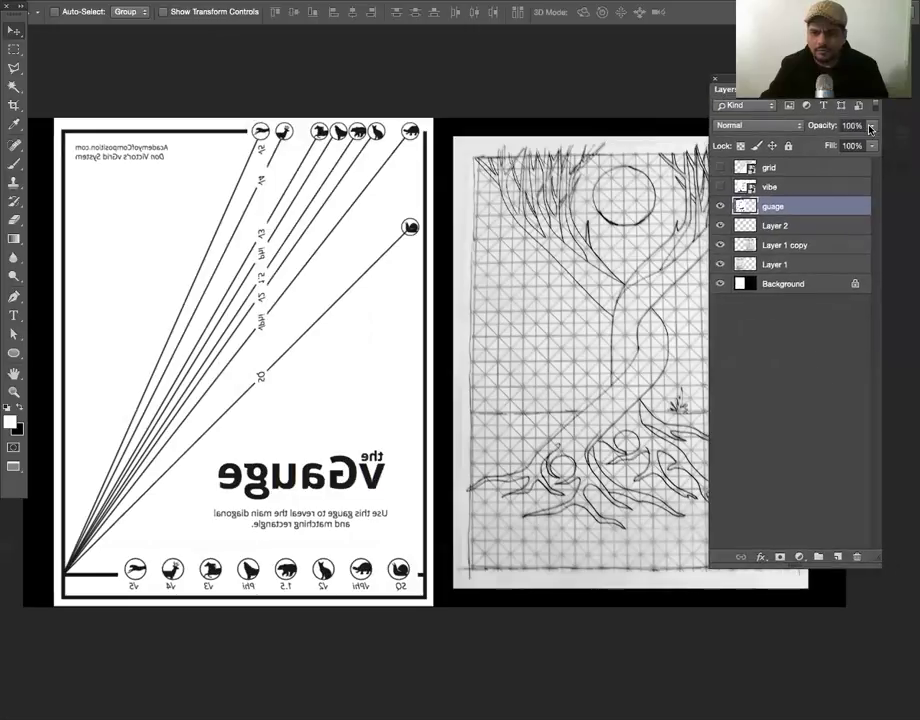
pyautogui.click(871, 130)
pyautogui.moveTo(872, 142); pyautogui.dragTo(843, 144)
pyautogui.click(807, 331)
pyautogui.moveTo(810, 80); pyautogui.dragTo(909, 84)
# Step: Select the guage layer again and move the semi-transparent chart onto the right-hand tree sketch
pyautogui.moveTo(615, 242); pyautogui.dragTo(443, 204)
pyautogui.click(372, 327)
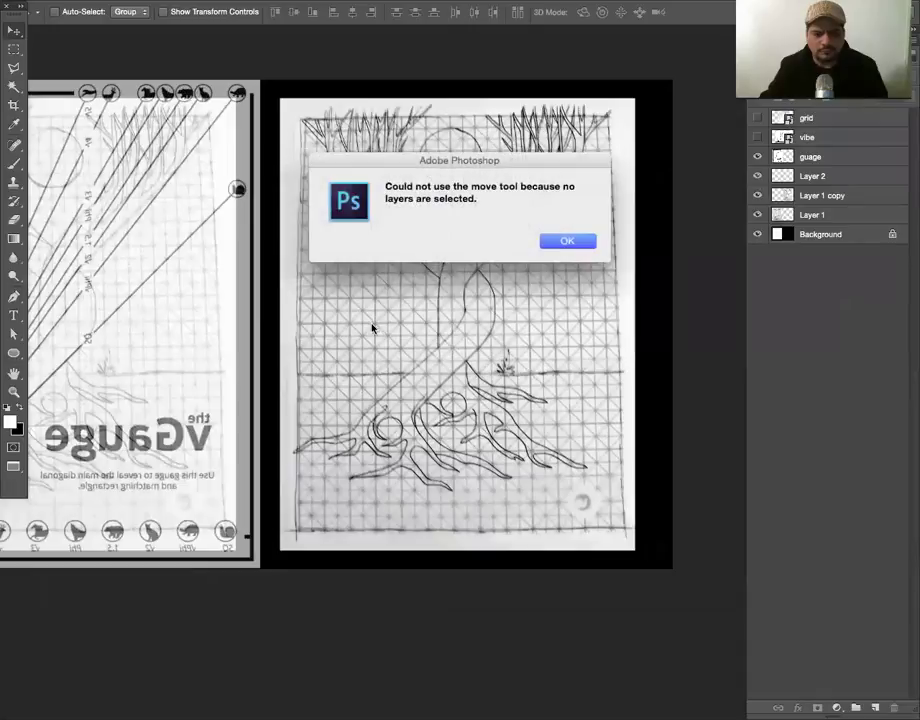
pyautogui.click(563, 242)
pyautogui.click(820, 158)
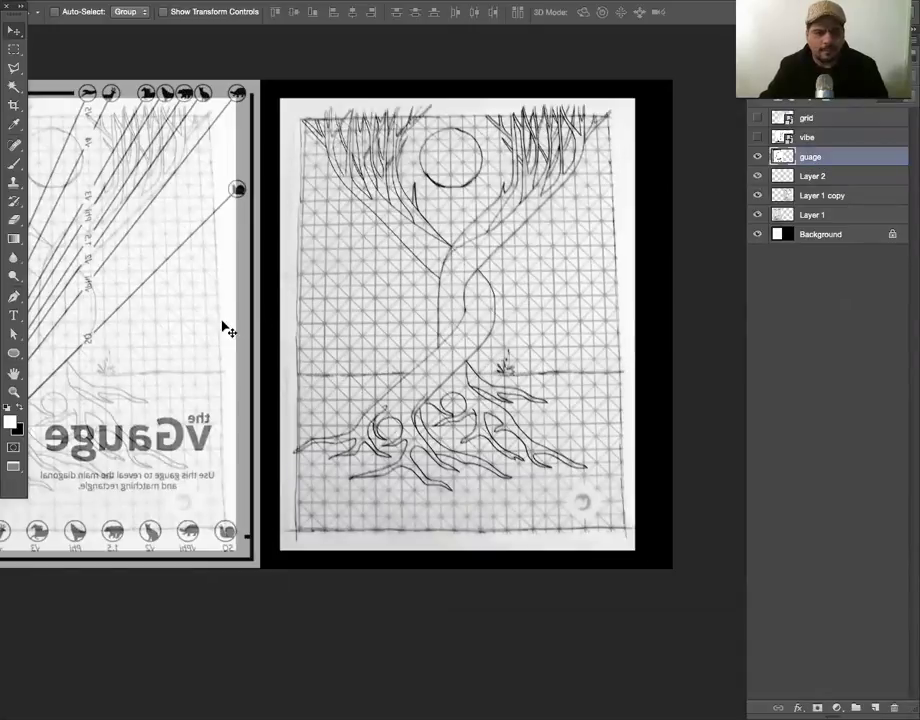
pyautogui.moveTo(212, 333); pyautogui.dragTo(562, 344)
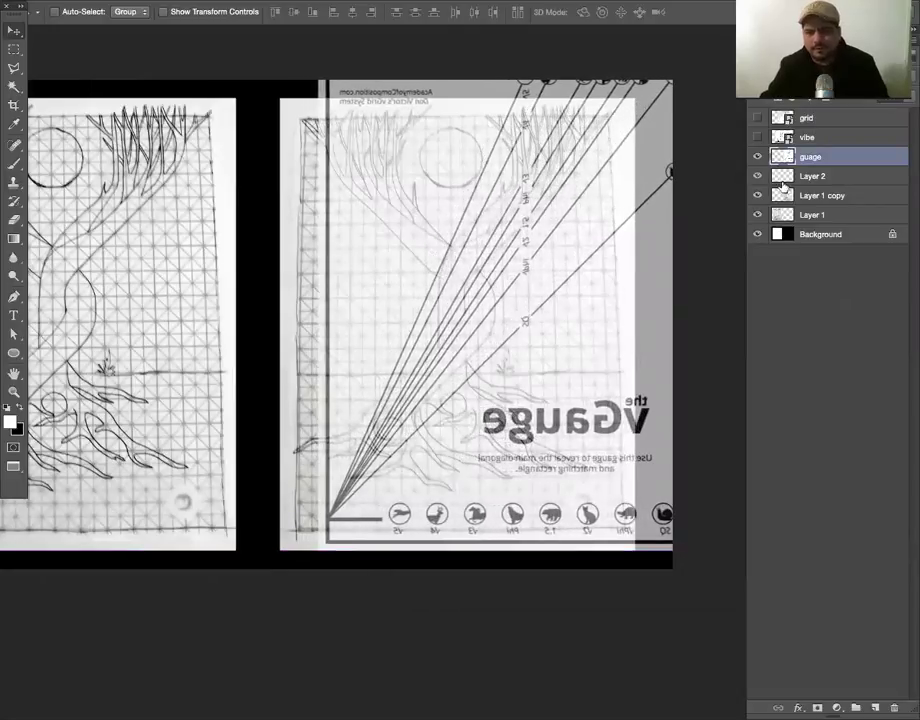
# Step: Hide the guage layer, make Layer 2 active, and set up the Brush tool with black as the foreground colour
pyautogui.click(757, 157)
pyautogui.click(805, 176)
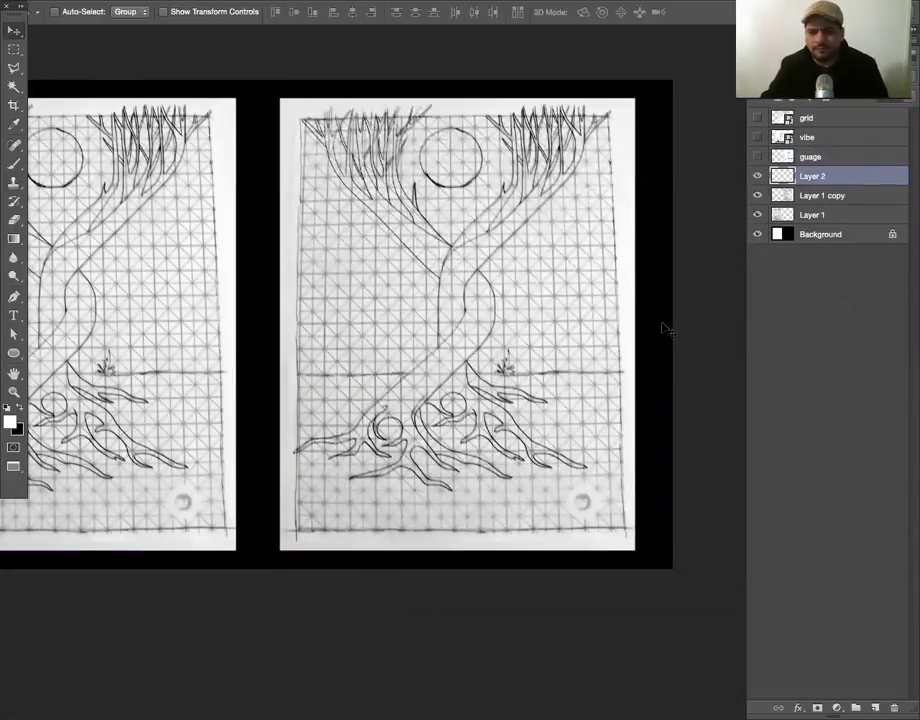
pyautogui.hscroll(5, 466, 322)
pyautogui.press('b')
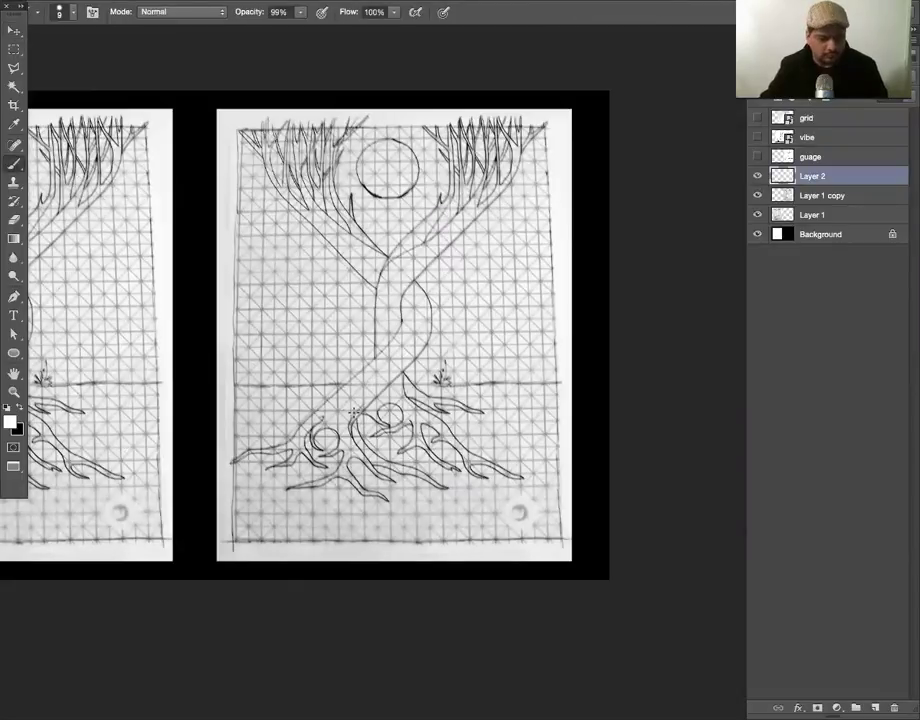
pyautogui.press('x')
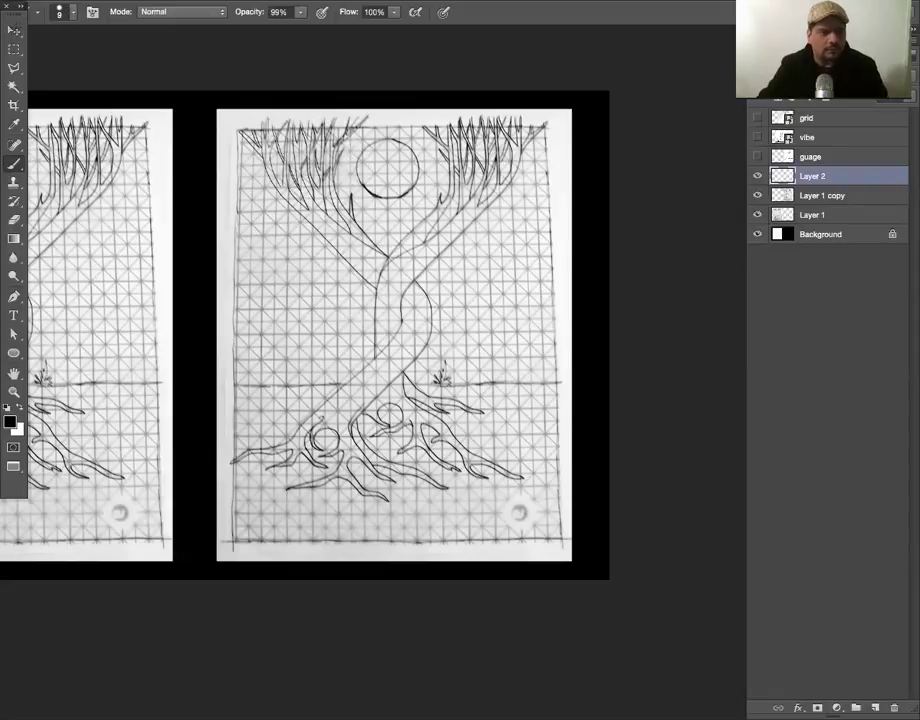
# Step: Undo the stray diagonal brush line and set the brush size to 17 px
pyautogui.press('super+z')
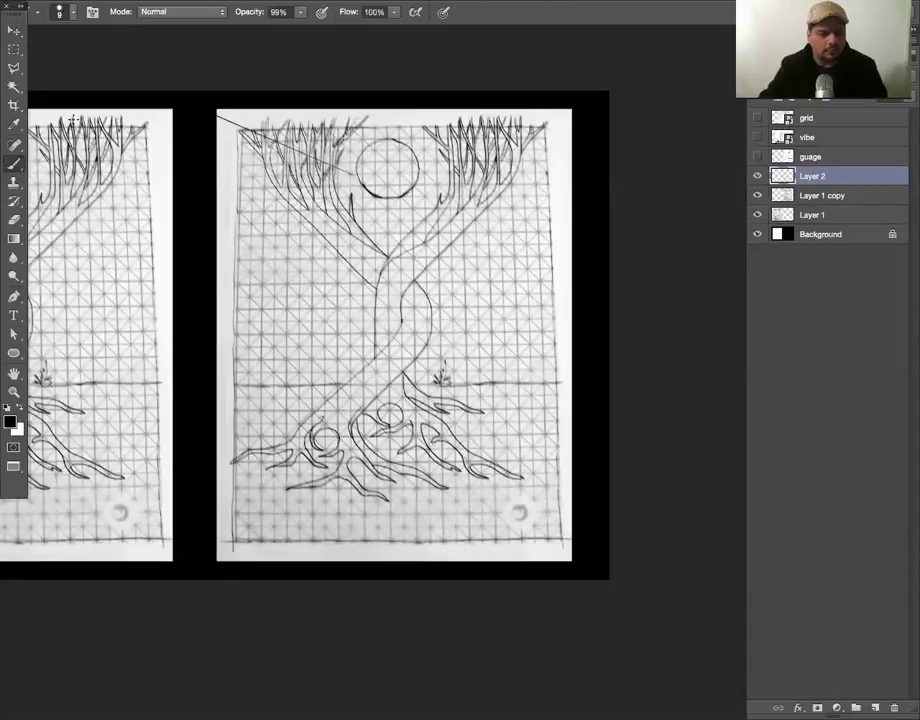
pyautogui.press('v')
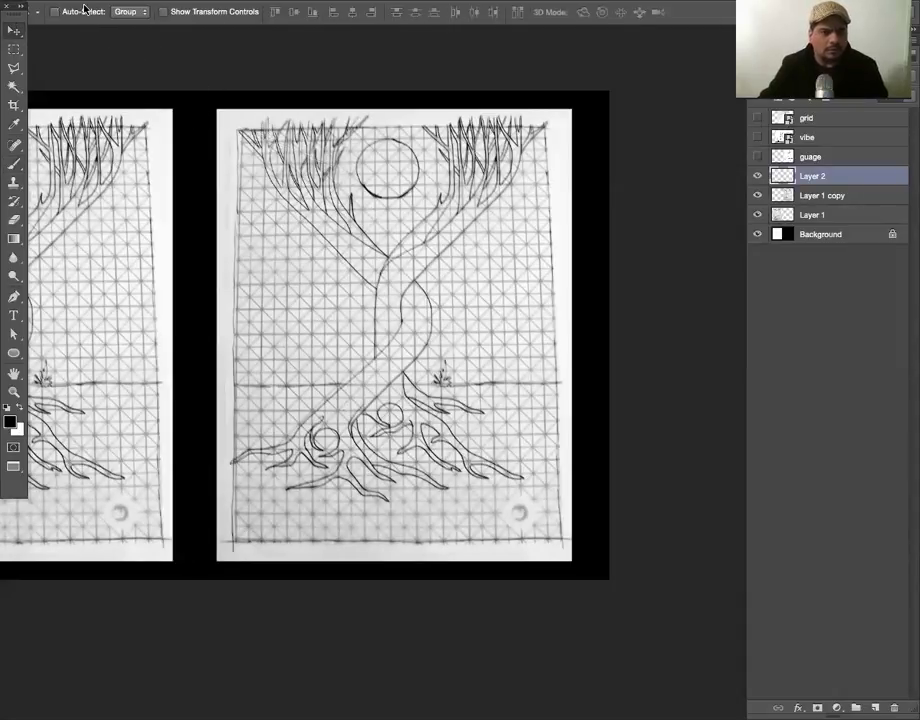
pyautogui.press('b')
pyautogui.click(73, 13)
pyautogui.moveTo(87, 62); pyautogui.dragTo(92, 63)
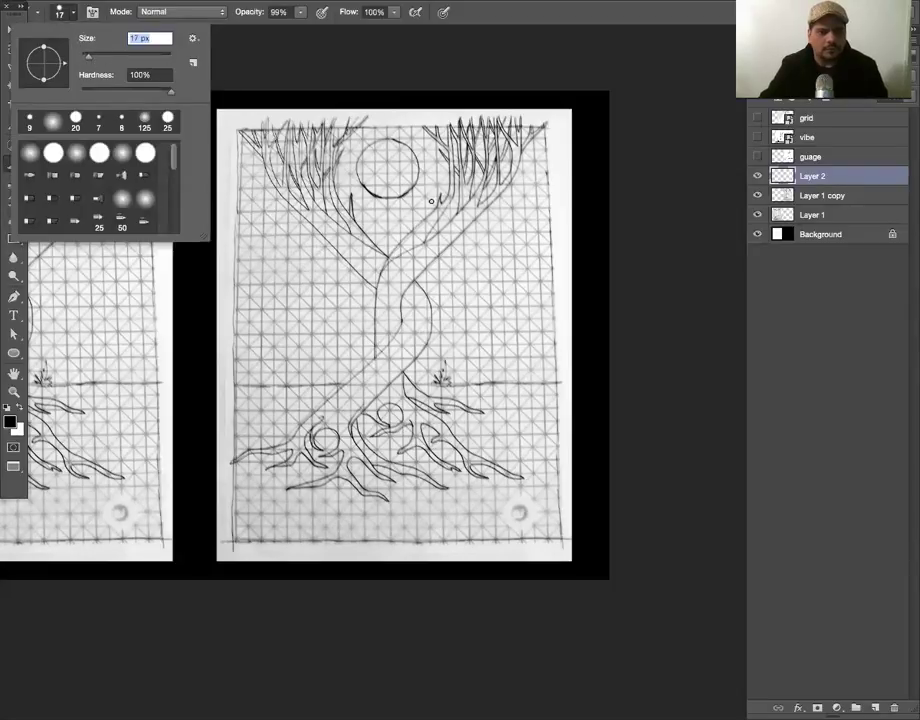
# Step: Paint a vertical line along the moon's left edge down the right-hand sketch, plus two short vertical marks at the sketch's upper-right corner
pyautogui.click(356, 167)
pyautogui.moveTo(357, 120); pyautogui.dragTo(316, 556)
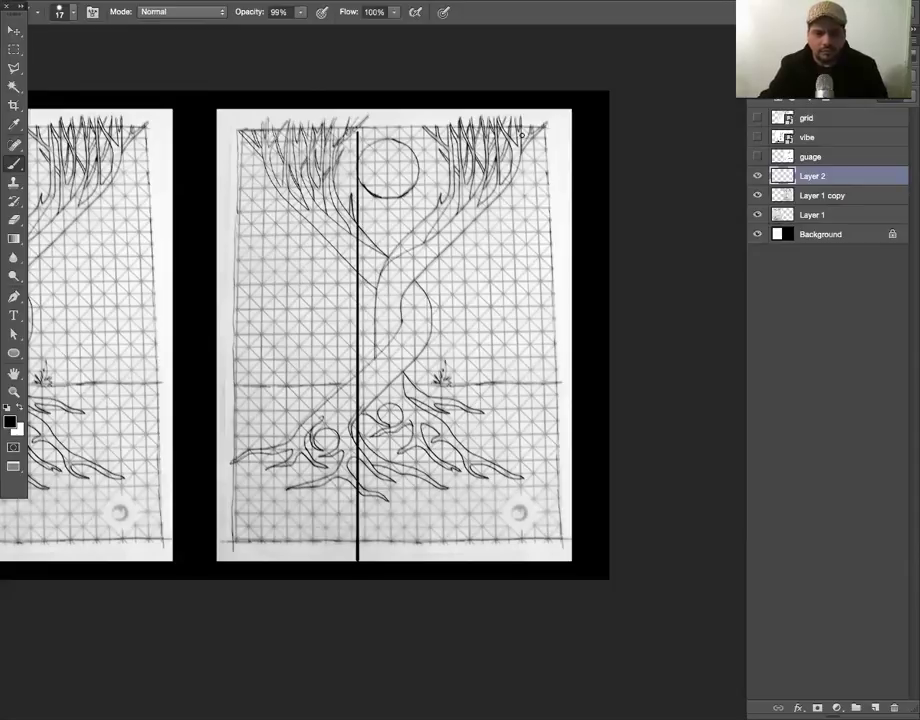
pyautogui.moveTo(520, 116); pyautogui.dragTo(521, 180)
pyautogui.moveTo(545, 120); pyautogui.dragTo(546, 166)
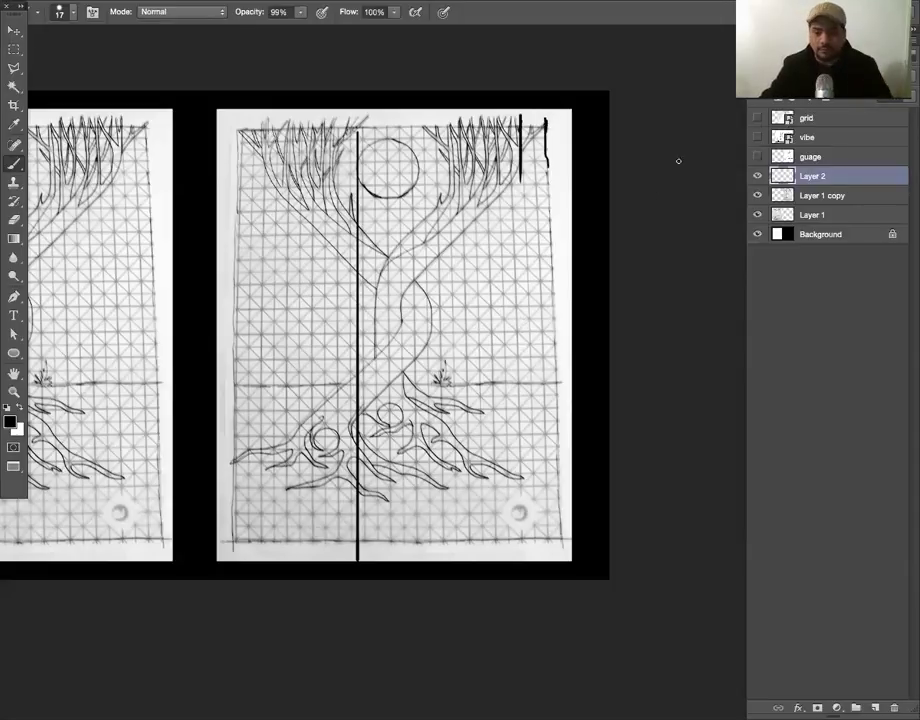
# Step: Show the guage layer and align its origin with the foot of the painted vertical line and the trunk to compare diagonals
pyautogui.click(757, 157)
pyautogui.click(780, 157)
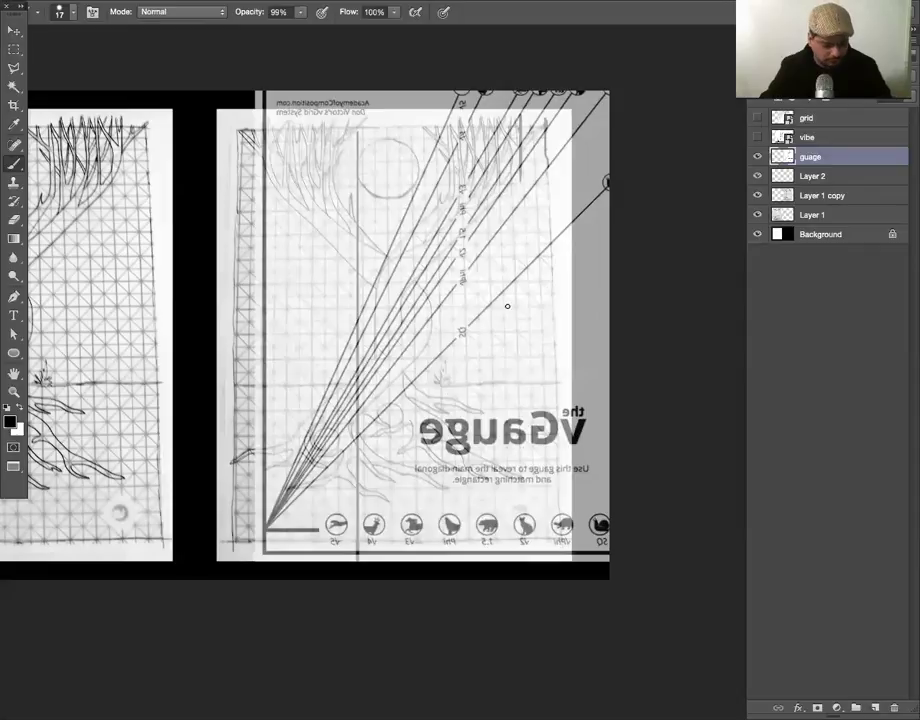
pyautogui.press('v')
pyautogui.moveTo(269, 359); pyautogui.dragTo(322, 292)
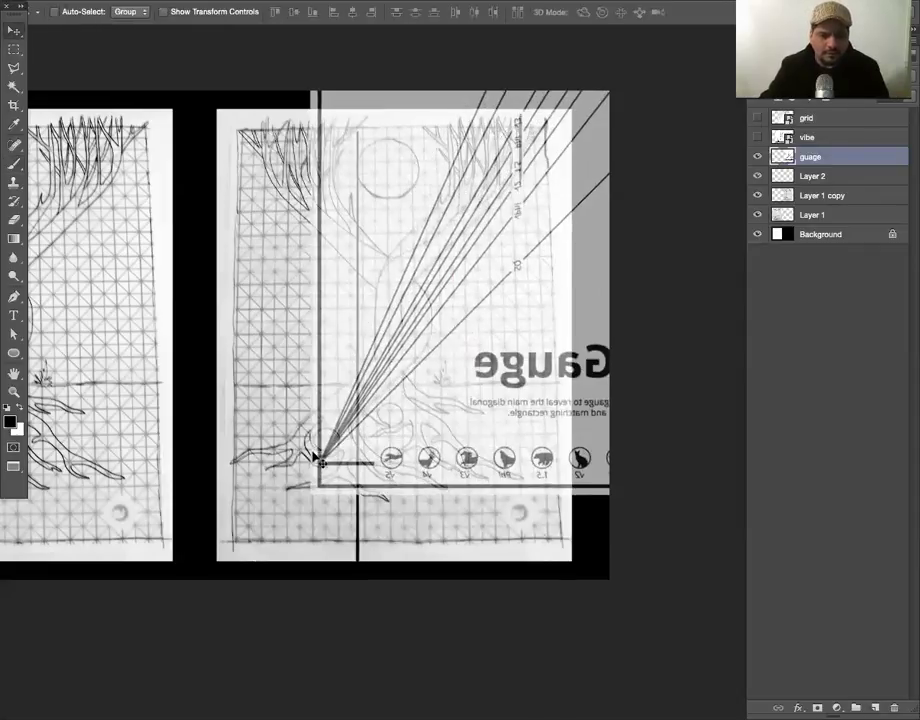
pyautogui.moveTo(355, 427); pyautogui.dragTo(392, 376)
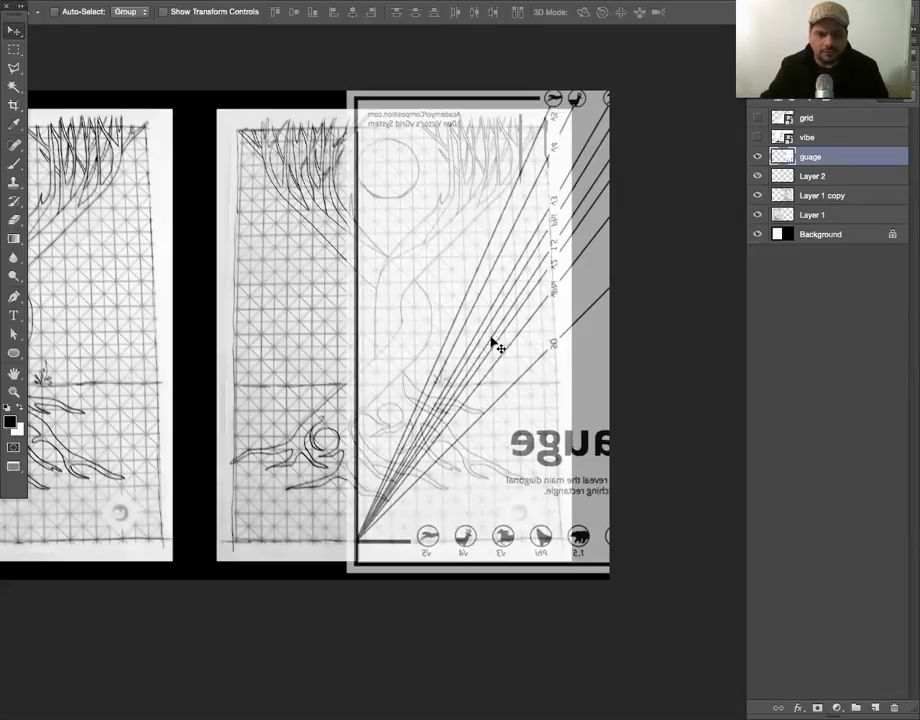
pyautogui.moveTo(479, 384); pyautogui.dragTo(545, 376)
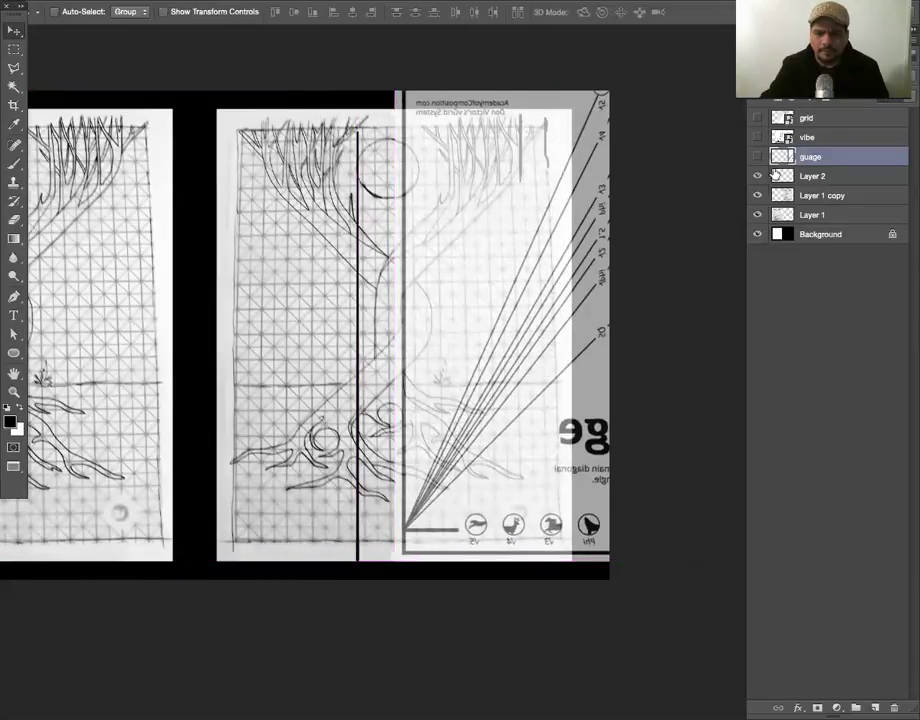
# Step: Hide the guage layer and, on Layer 2, paint a second vertical line left of the first and thick curved strokes along the branches flanking the moon
pyautogui.click(757, 157)
pyautogui.click(812, 176)
pyautogui.press('b')
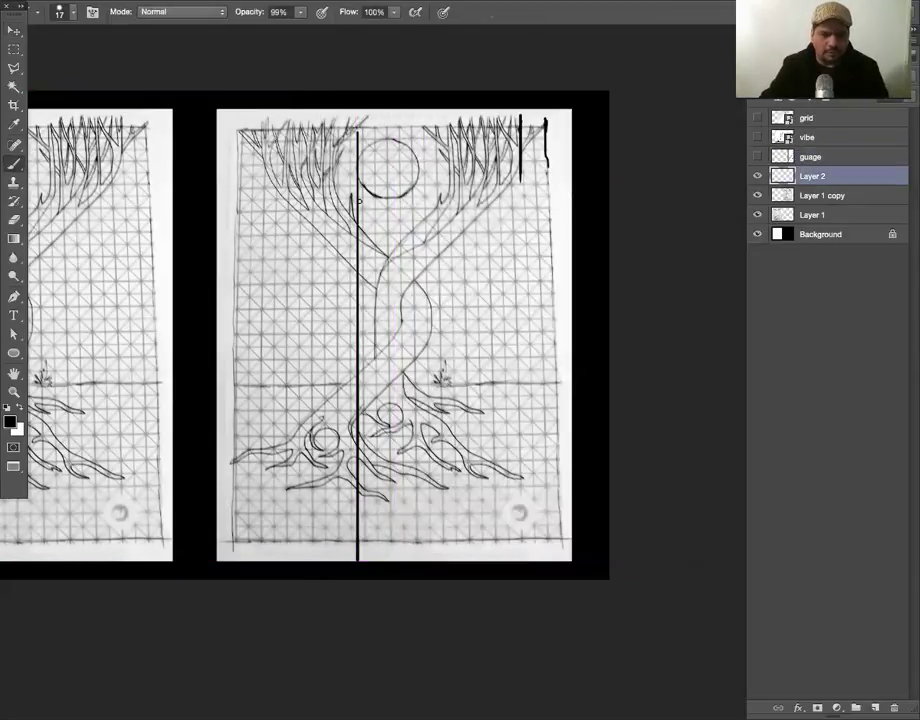
pyautogui.moveTo(336, 120)
pyautogui.mouseDown()
pyautogui.moveTo(333, 330)
pyautogui.moveTo(306, 521)
pyautogui.mouseUp()
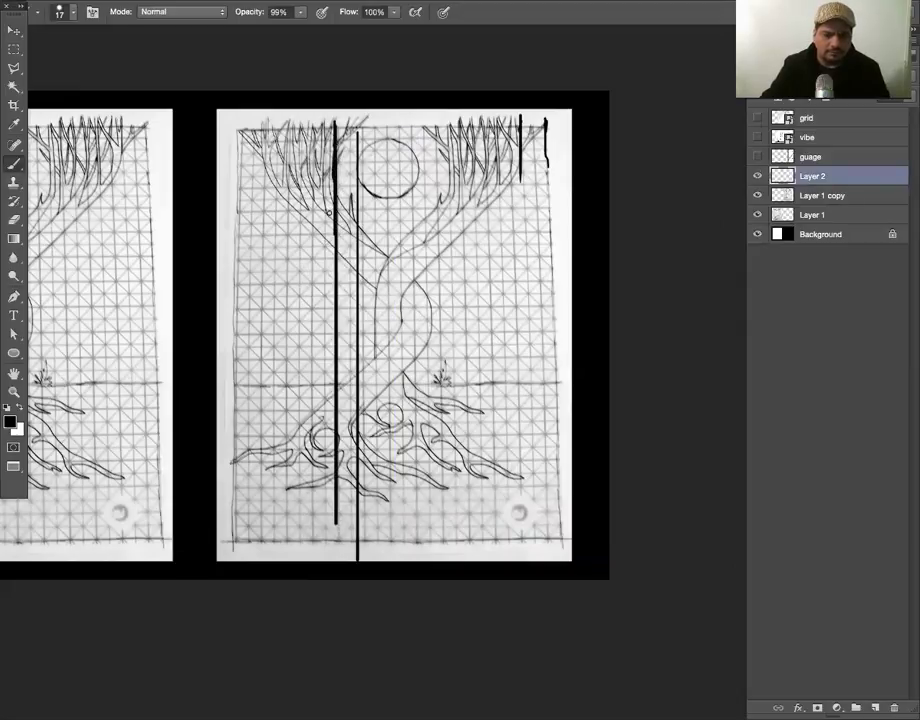
pyautogui.moveTo(333, 146); pyautogui.dragTo(339, 193)
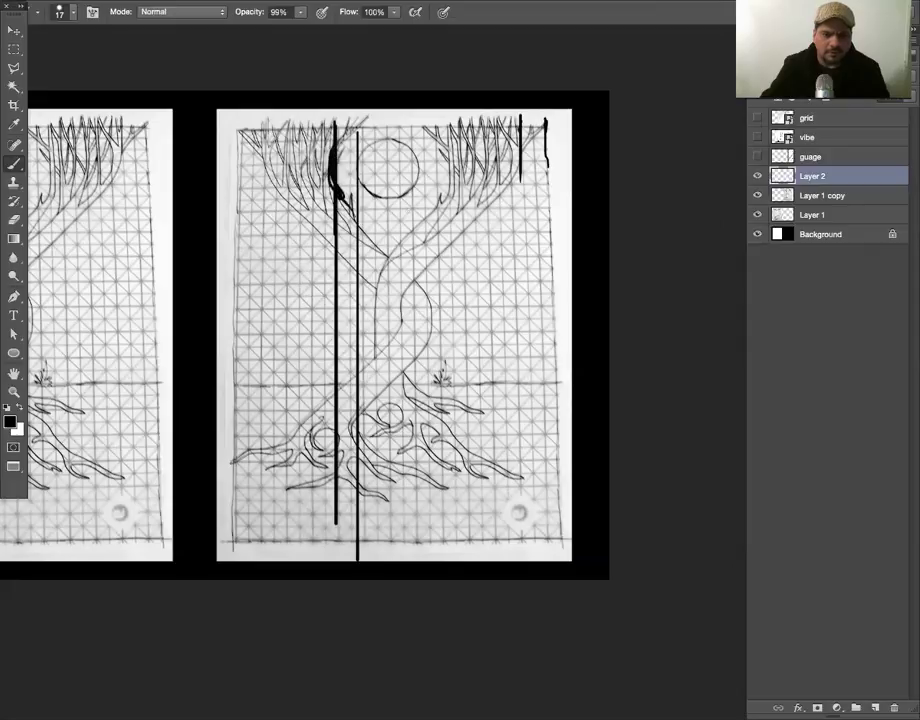
pyautogui.moveTo(452, 148); pyautogui.dragTo(410, 210)
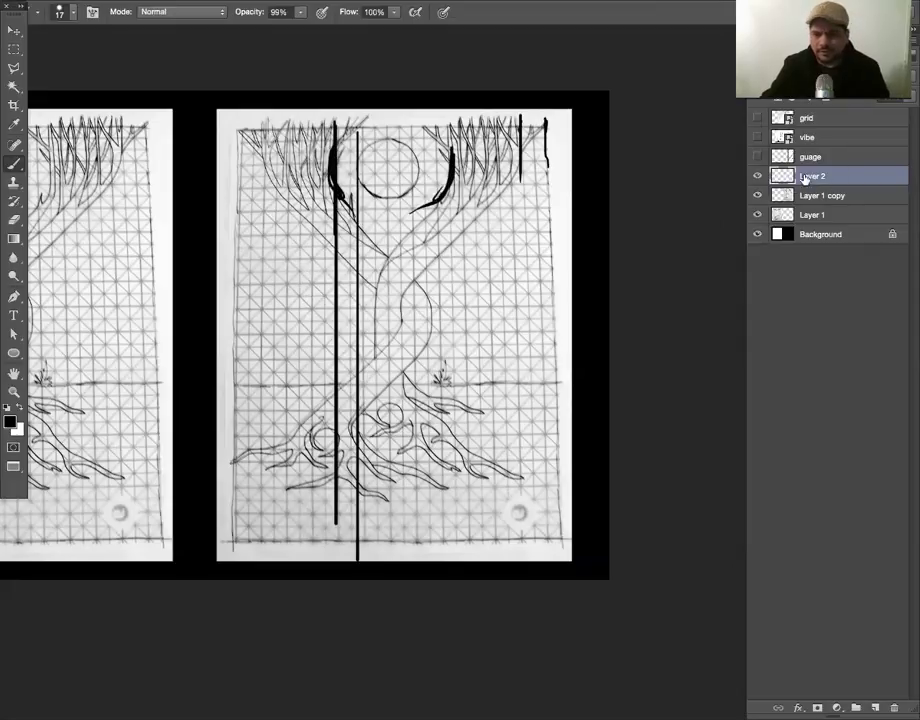
# Step: Show the guage layer and align its origin with the second vertical line's lower end to check which diagonal reaches the upper-right marks
pyautogui.click(757, 156)
pyautogui.click(810, 156)
pyautogui.press('v')
pyautogui.moveTo(466, 384); pyautogui.dragTo(382, 455)
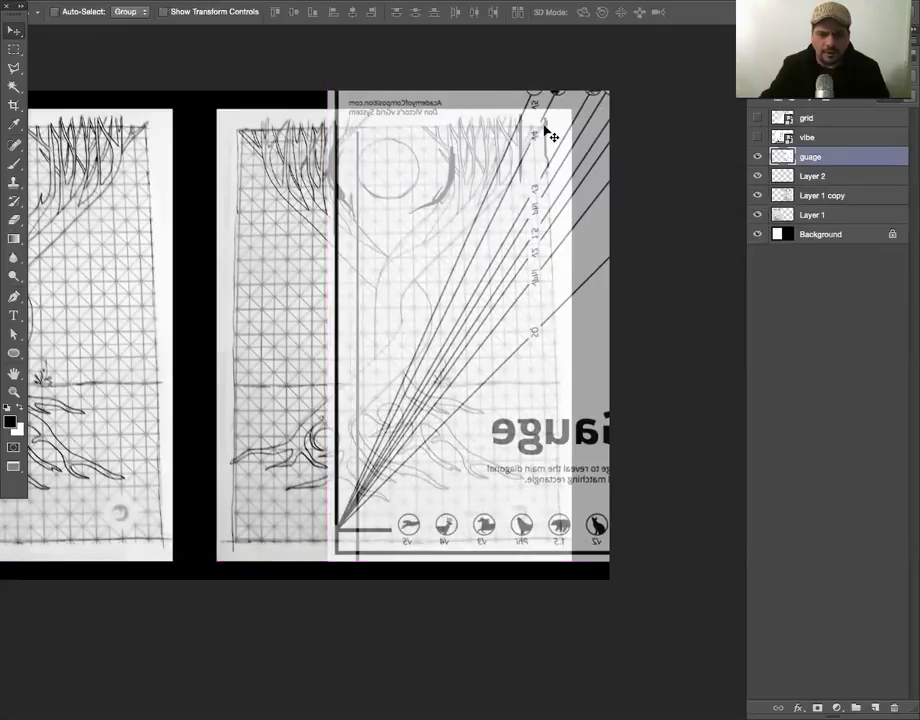
pyautogui.moveTo(552, 131); pyautogui.dragTo(556, 146)
pyautogui.moveTo(367, 501); pyautogui.dragTo(355, 520)
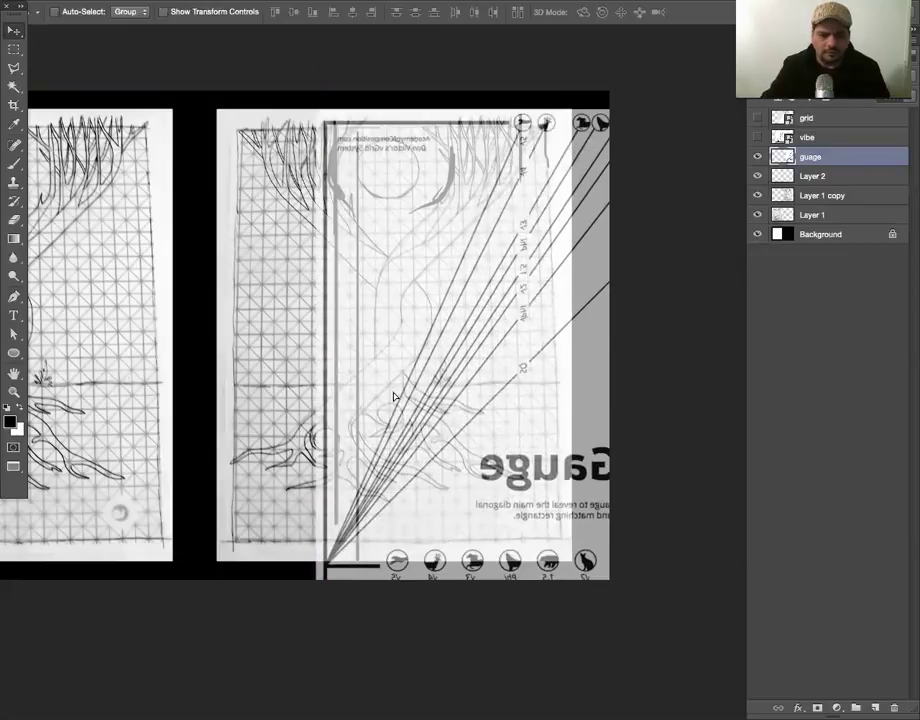
pyautogui.moveTo(393, 397); pyautogui.dragTo(379, 459)
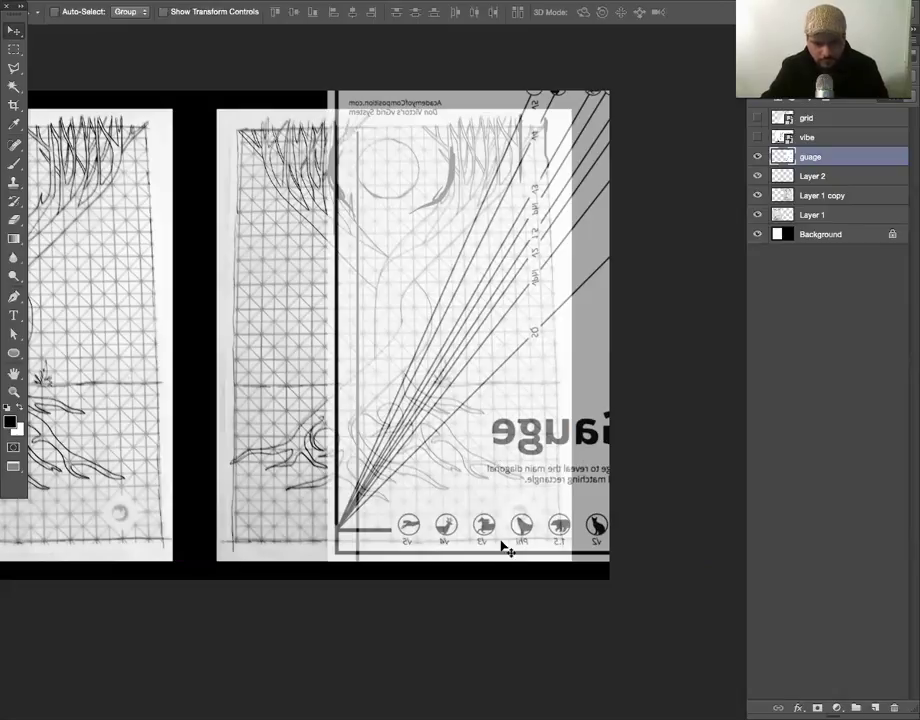
# Step: Hide the guage layer, show the vibe layer, and position the vibe chart fully in view over the sketches
pyautogui.click(757, 158)
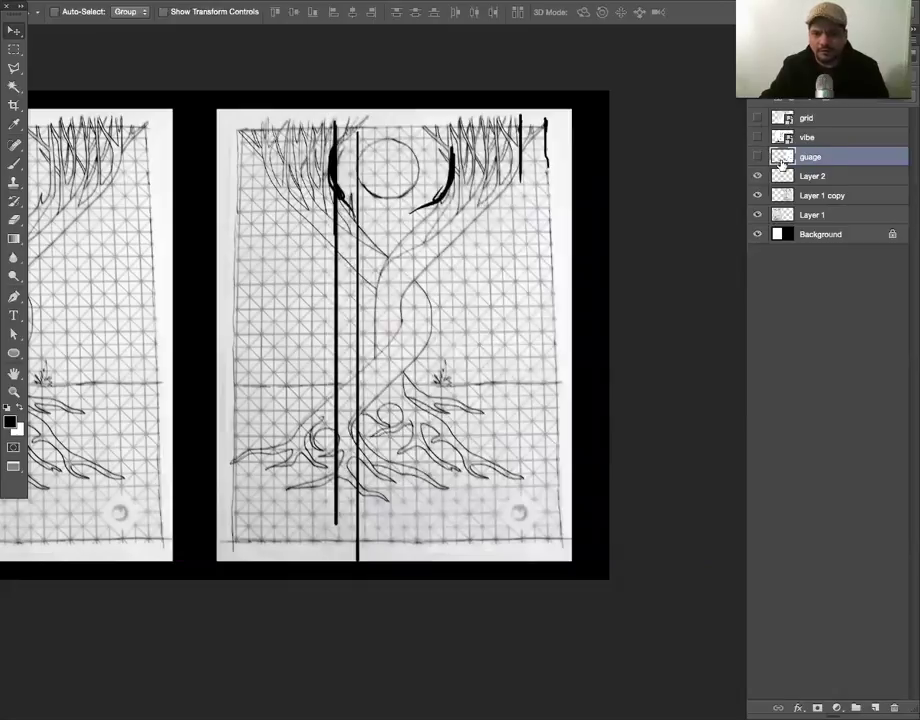
pyautogui.click(807, 138)
pyautogui.click(757, 137)
pyautogui.moveTo(446, 374); pyautogui.dragTo(496, 370)
pyautogui.moveTo(420, 360); pyautogui.dragTo(552, 358)
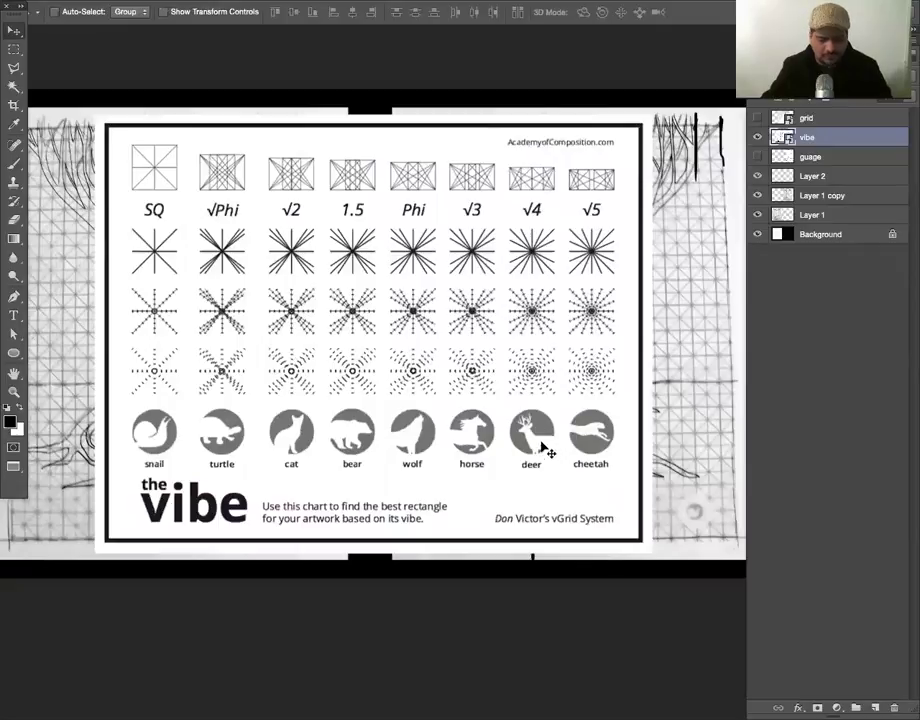
pyautogui.press('b')
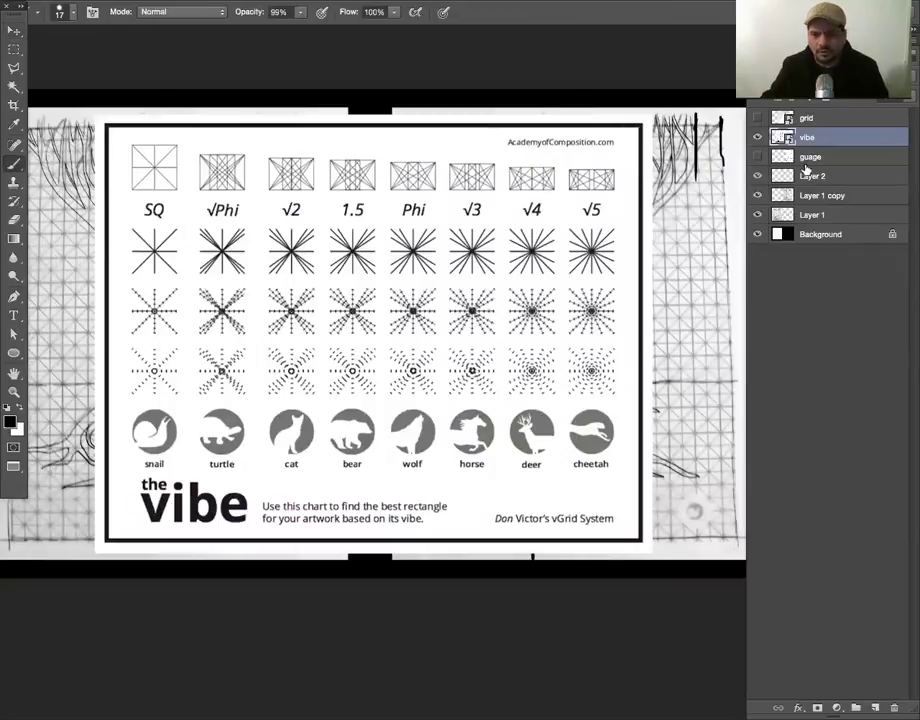
# Step: Add a new layer above the vibe layer and merge the two into one layer
pyautogui.click(875, 707)
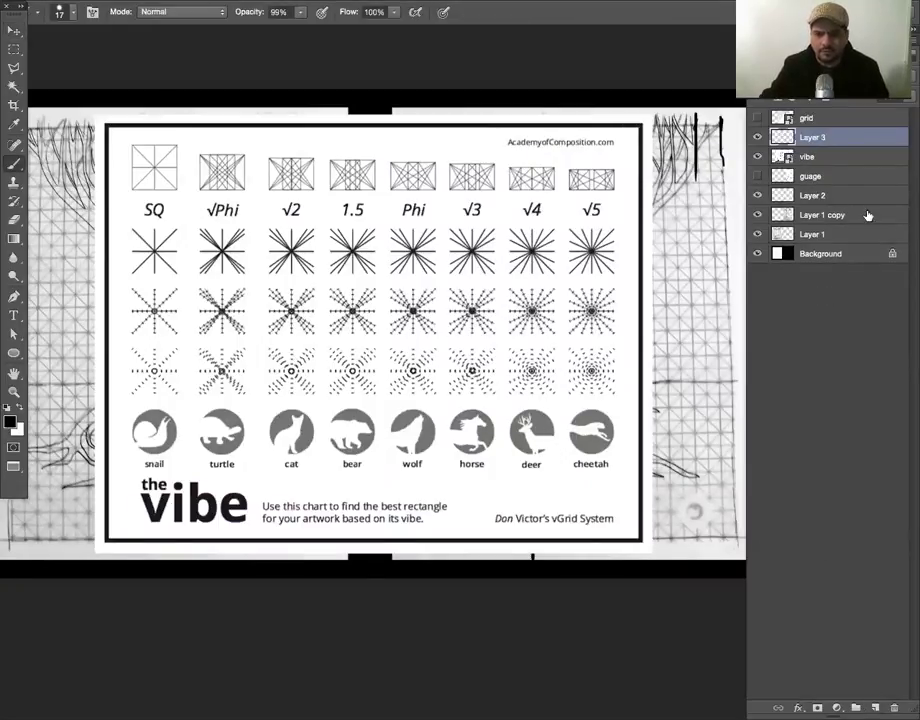
pyautogui.keyDown('shift'); pyautogui.click(813, 158); pyautogui.keyUp('shift')
pyautogui.press('super+e')
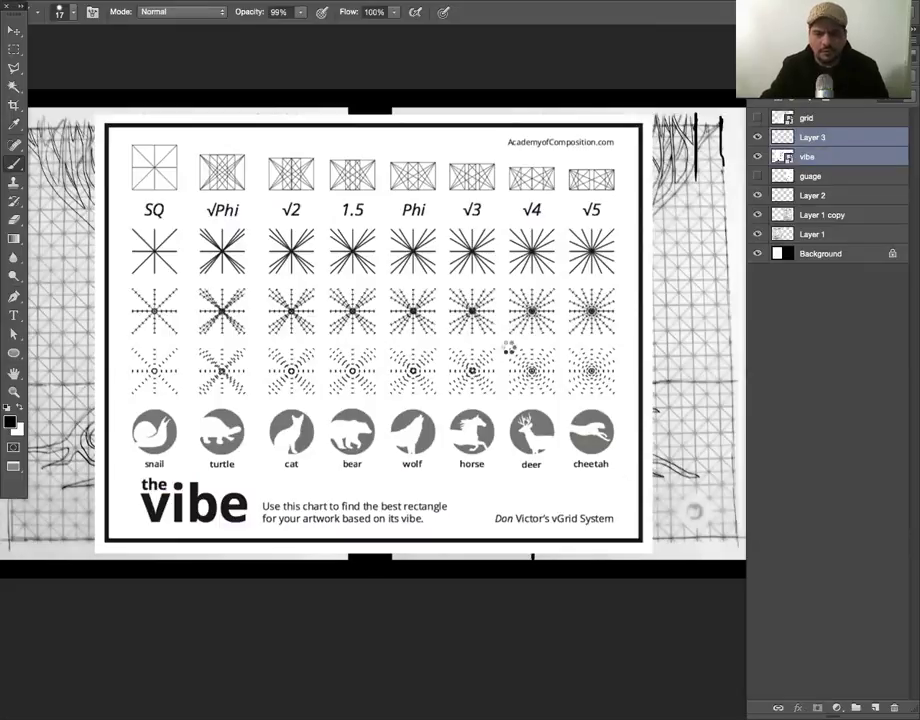
pyautogui.hotkey('ctrl', 'e')
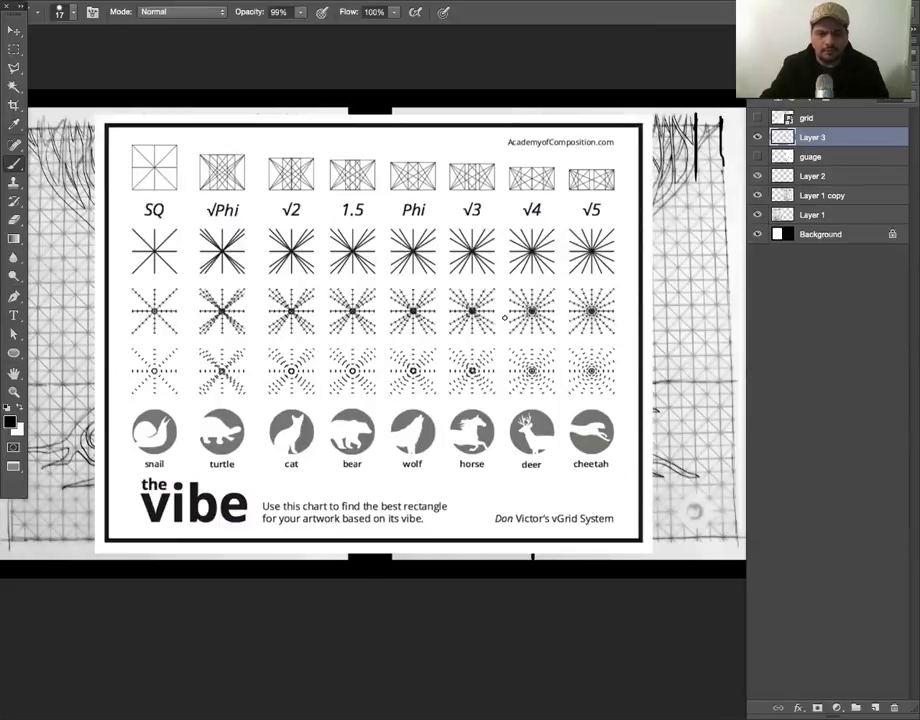
# Step: Paint a rectangular outline around the √4 deer column on the vibe chart with straight brush lines
pyautogui.moveTo(500, 148); pyautogui.dragTo(500, 400)
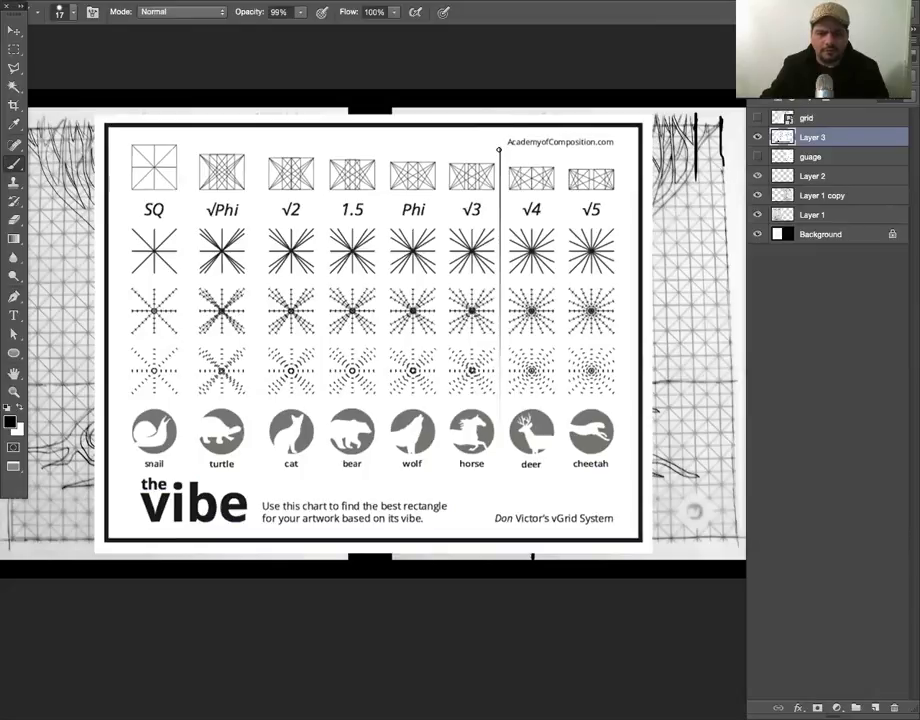
pyautogui.moveTo(500, 153)
pyautogui.mouseDown()
pyautogui.moveTo(563, 153)
pyautogui.moveTo(555, 474)
pyautogui.mouseUp()
pyautogui.keyDown('shift'); pyautogui.click(500, 470); pyautogui.keyUp('shift')
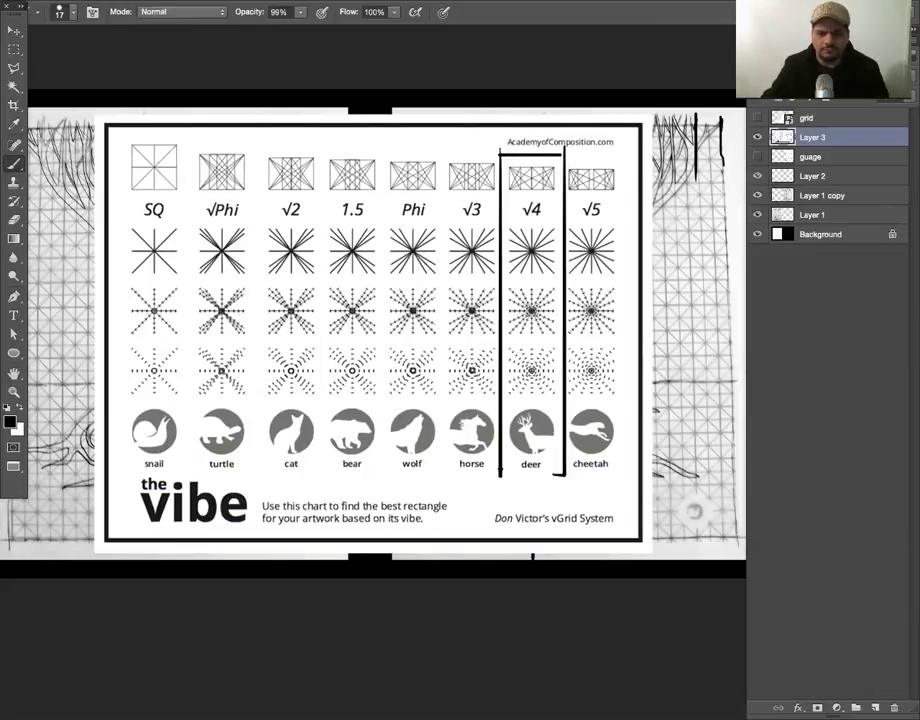
pyautogui.keyDown('shift'); pyautogui.click(494, 477); pyautogui.keyUp('shift')
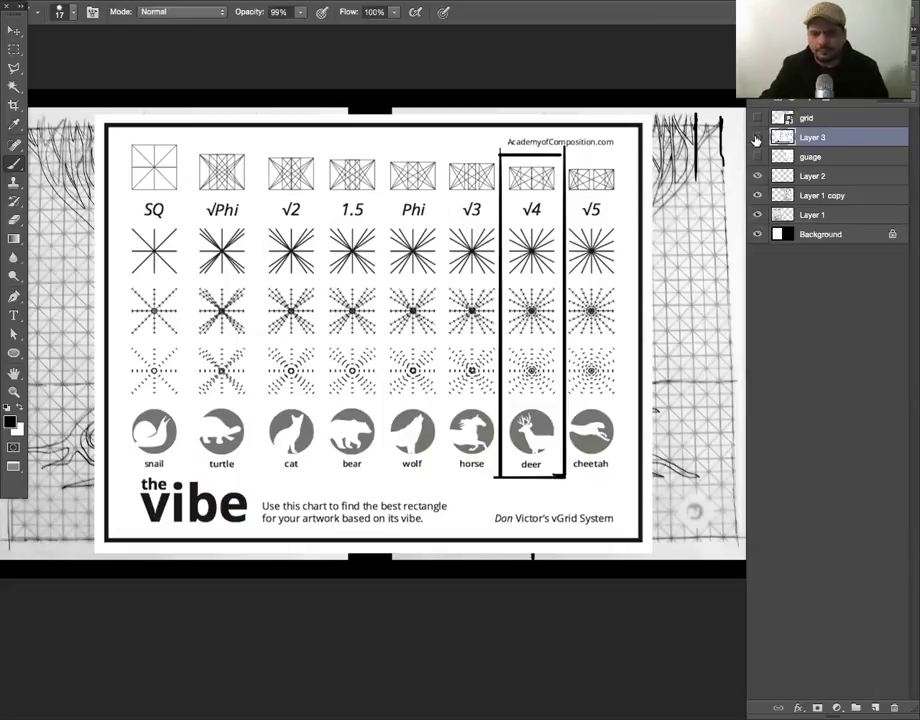
# Step: Hide the vibe chart, show the grid layer instead, and move the Deer - Root 4 vGrid over the right-hand sketch
pyautogui.click(790, 138)
pyautogui.click(846, 119)
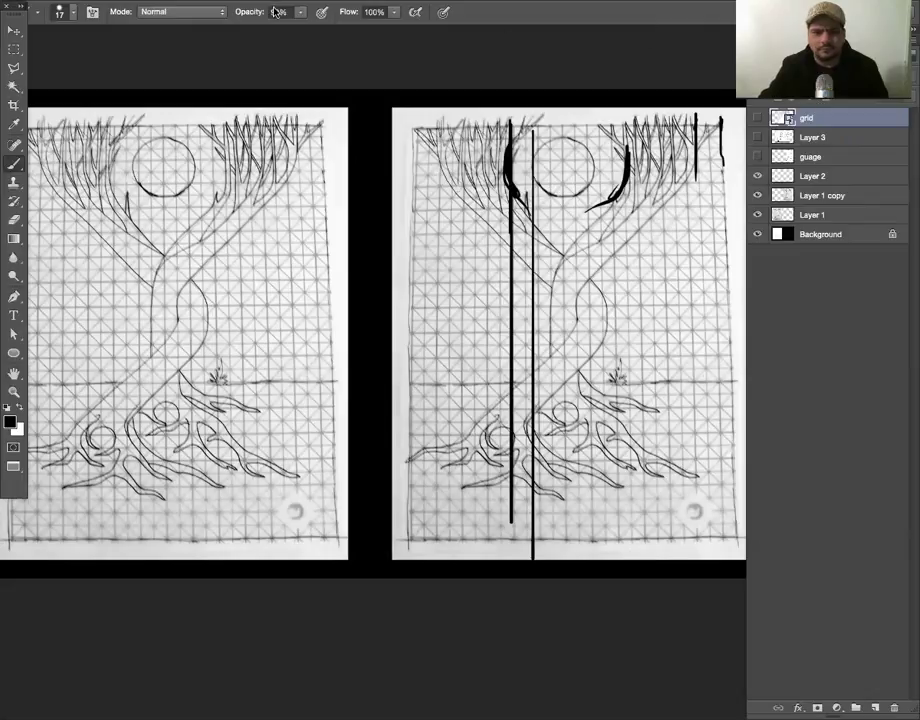
pyautogui.click(757, 118)
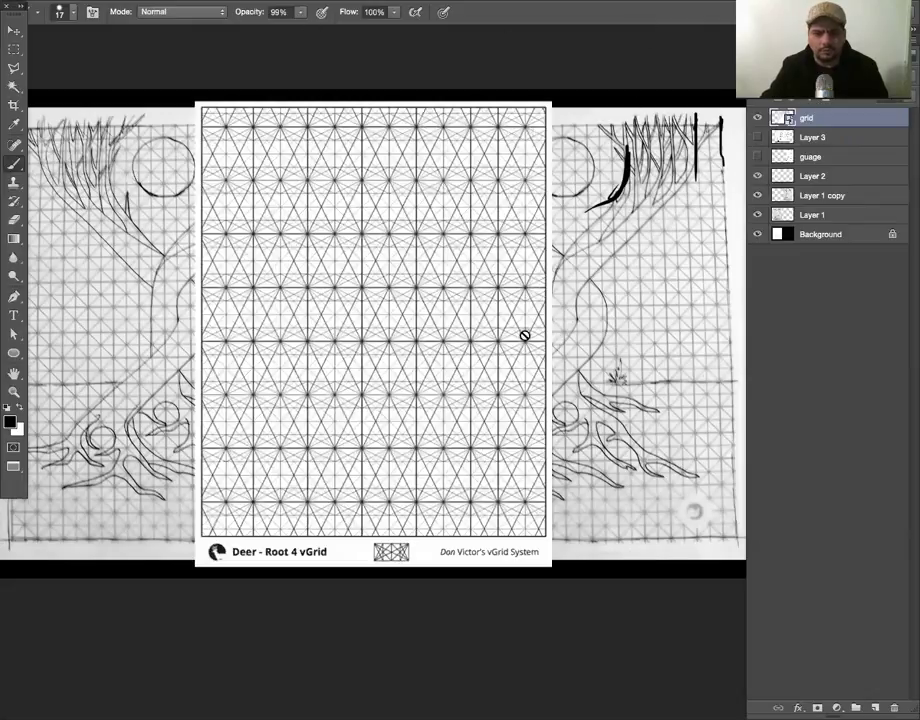
pyautogui.moveTo(459, 373); pyautogui.dragTo(380, 390)
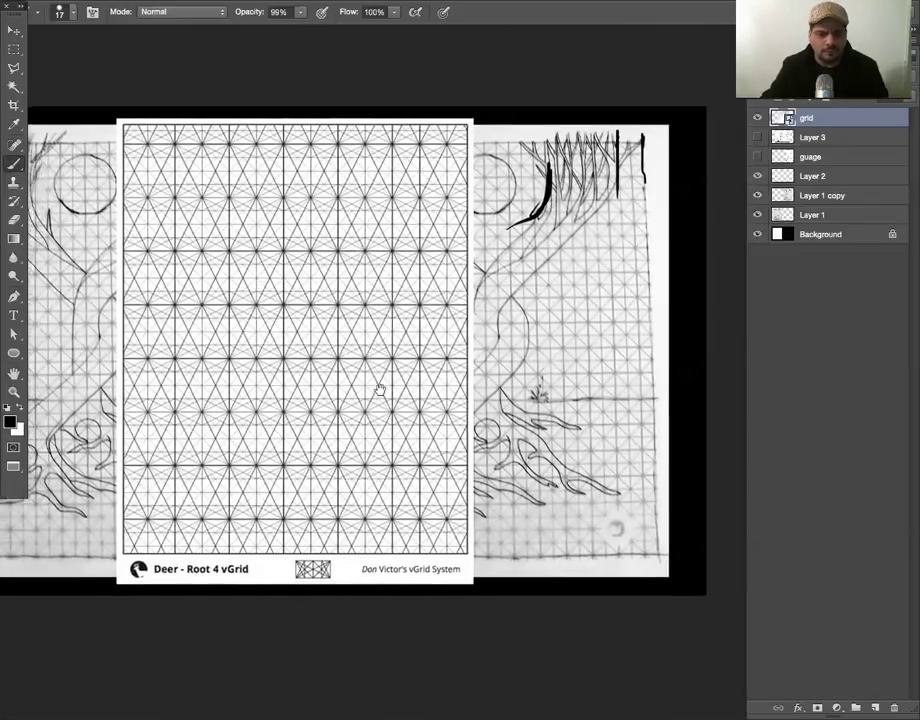
pyautogui.press('v')
pyautogui.rightClick(344, 313)
pyautogui.click(344, 313)
pyautogui.moveTo(312, 318); pyautogui.dragTo(510, 318)
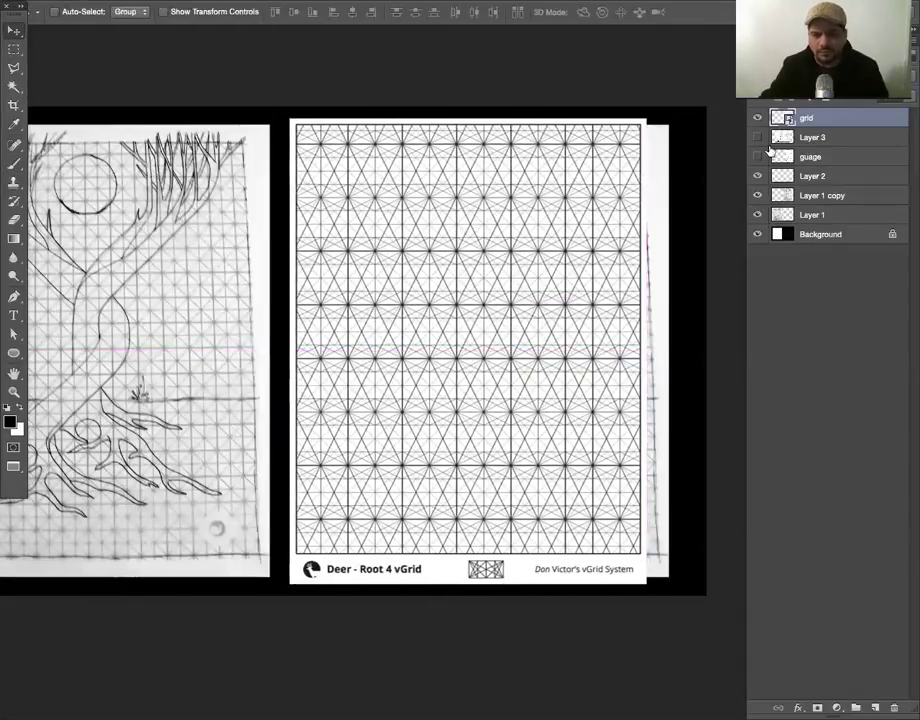
# Step: Try the Multiply blend mode on the grid layer over the right-hand sketch and return the mode to Normal
pyautogui.click(790, 84)
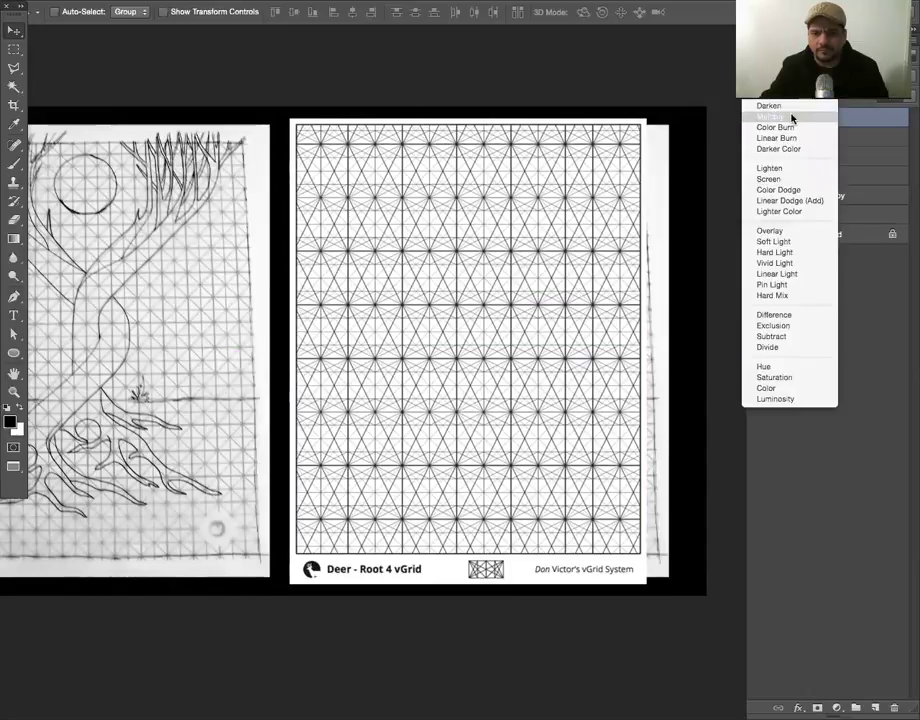
pyautogui.click(791, 119)
pyautogui.moveTo(583, 340); pyautogui.dragTo(595, 343)
pyautogui.click(790, 84)
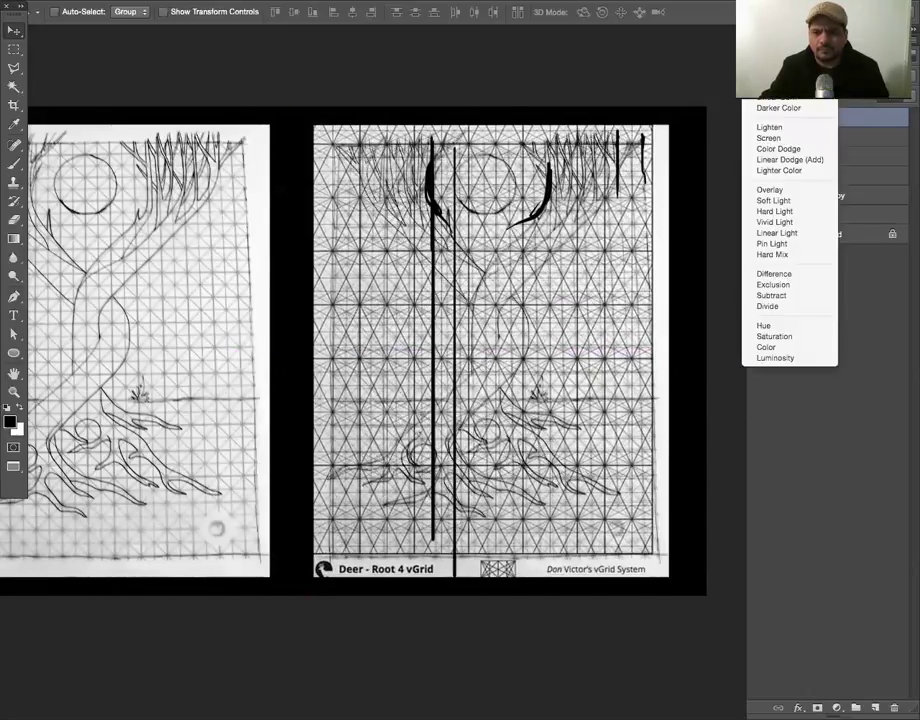
pyautogui.click(775, 110)
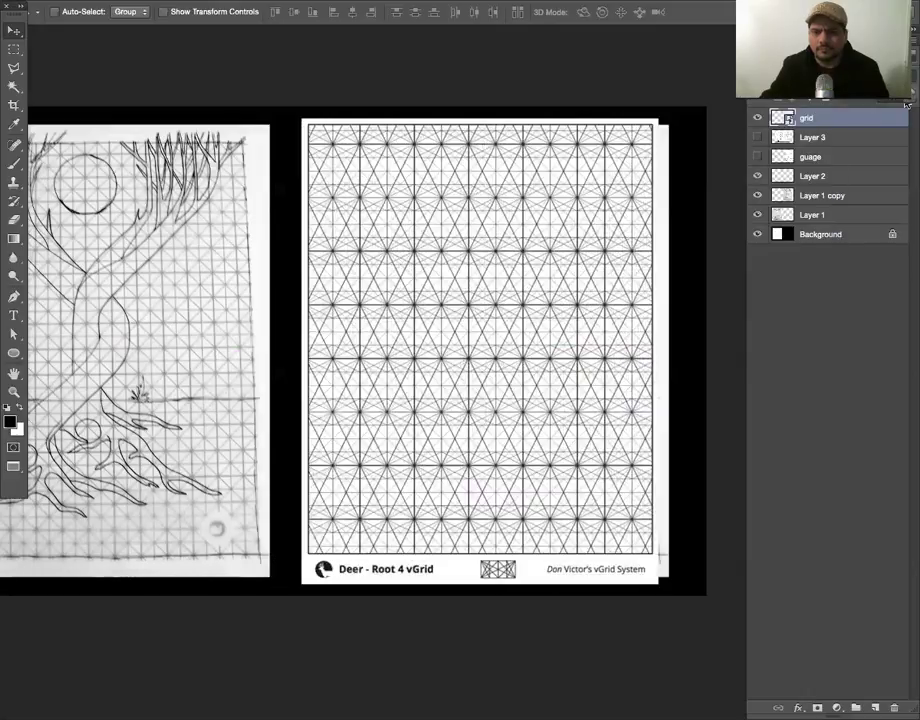
# Step: Try the grid layer at 70% and 60% opacity over the sketch and restore it to 100%
pyautogui.moveTo(862, 84); pyautogui.dragTo(847, 84)
pyautogui.press('7')
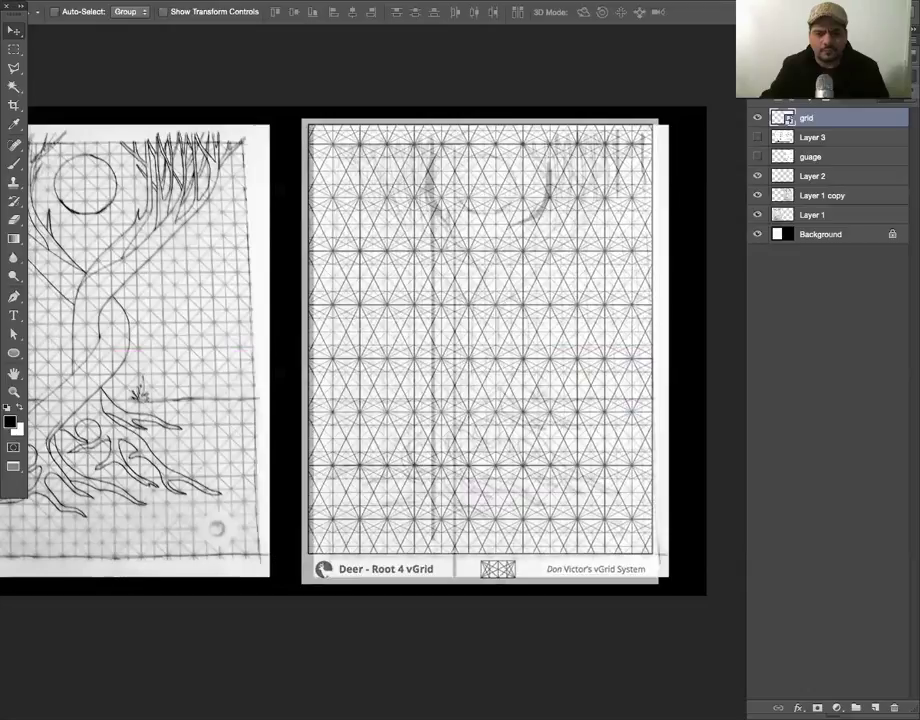
pyautogui.press('6')
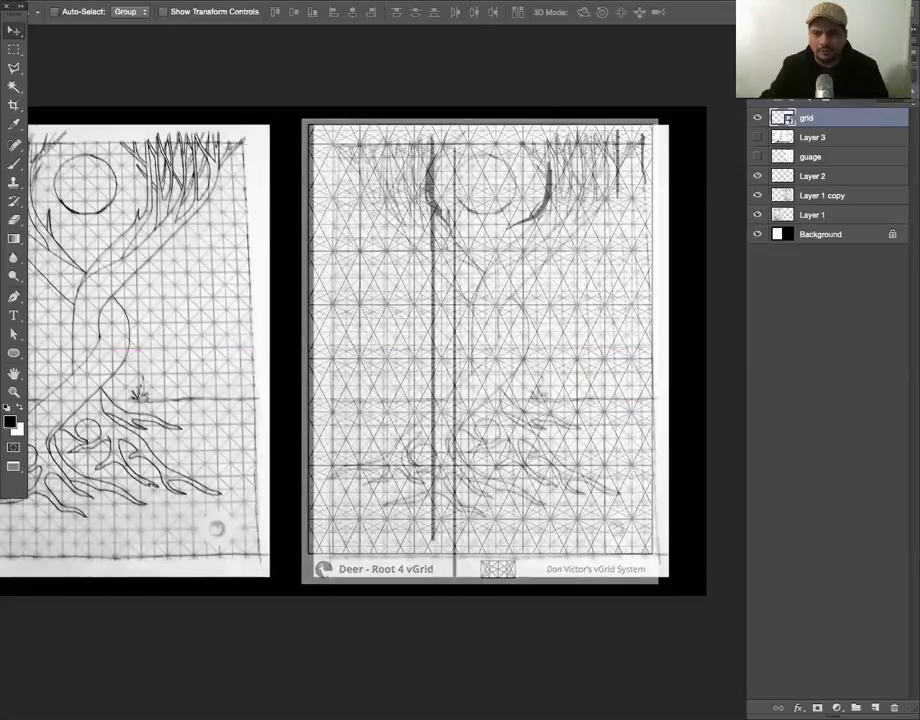
pyautogui.press('0')
# Step: Move the Deer - Root 4 vGrid over the left-hand sketch so it sits beside the right-hand sketch
pyautogui.moveTo(585, 220); pyautogui.dragTo(254, 180)
pyautogui.moveTo(295, 275); pyautogui.dragTo(311, 312)
pyautogui.moveTo(427, 301); pyautogui.dragTo(589, 298)
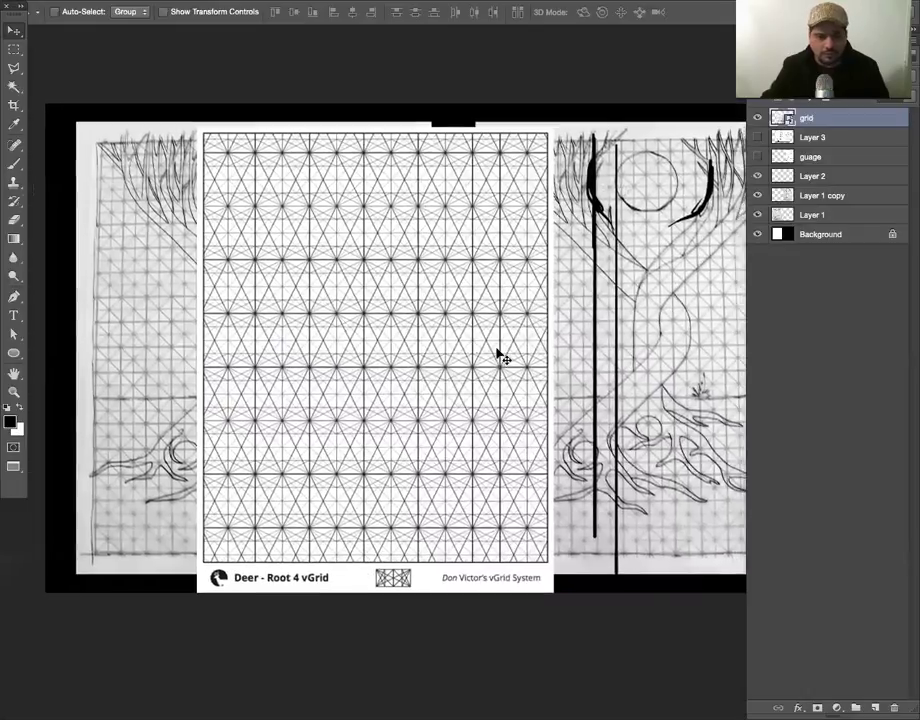
pyautogui.moveTo(500, 357); pyautogui.dragTo(382, 337)
pyautogui.moveTo(572, 336); pyautogui.dragTo(529, 365)
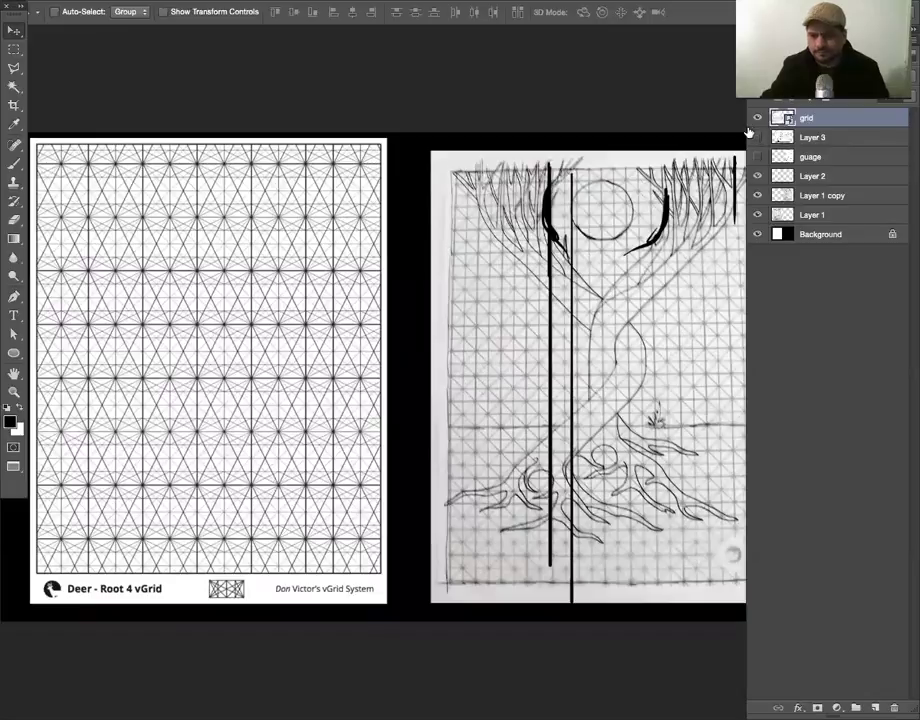
# Step: Hide Layer 2 and add a new empty layer directly above it
pyautogui.click(757, 176)
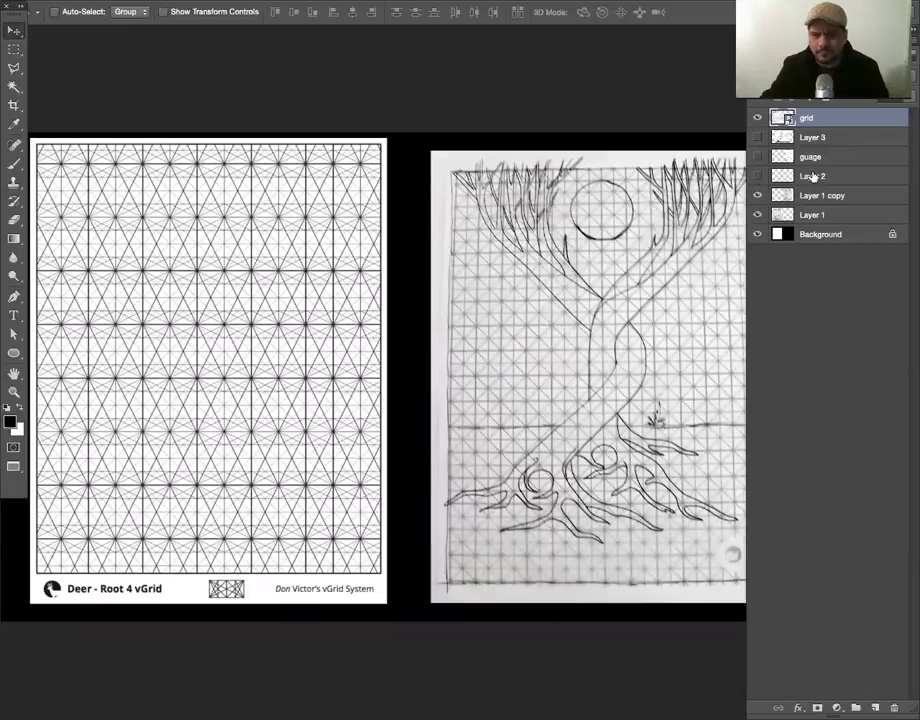
pyautogui.click(812, 176)
pyautogui.click(874, 708)
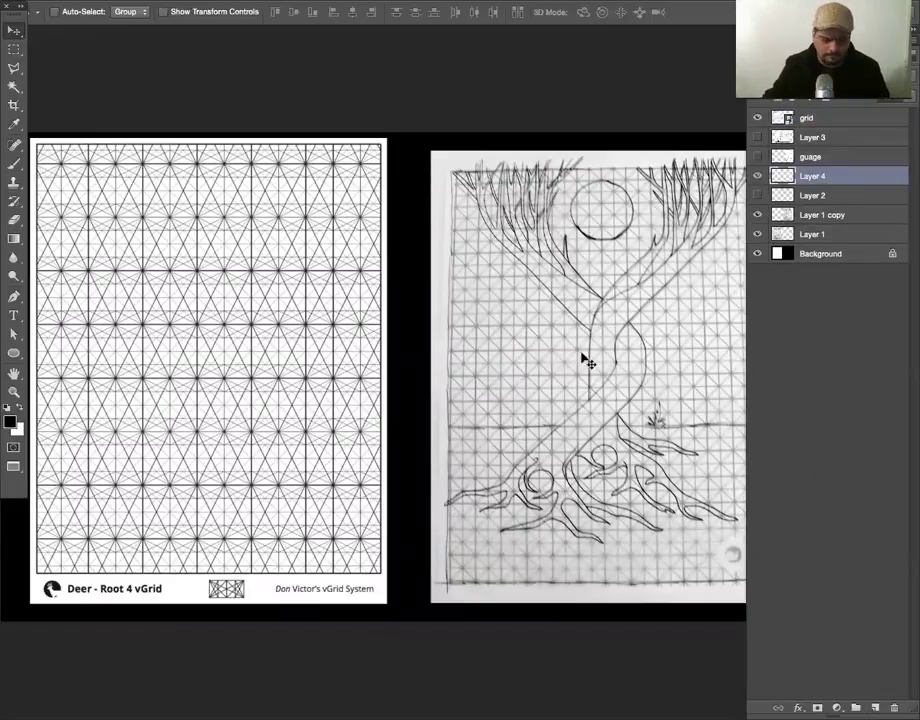
# Step: Paint thick brush strokes around the moon and along the inner branch curves on both sides of it
pyautogui.press('b')
pyautogui.hscroll(1, 561, 243)
pyautogui.hscroll(2, 561, 243)
pyautogui.scroll(1, 561, 243)
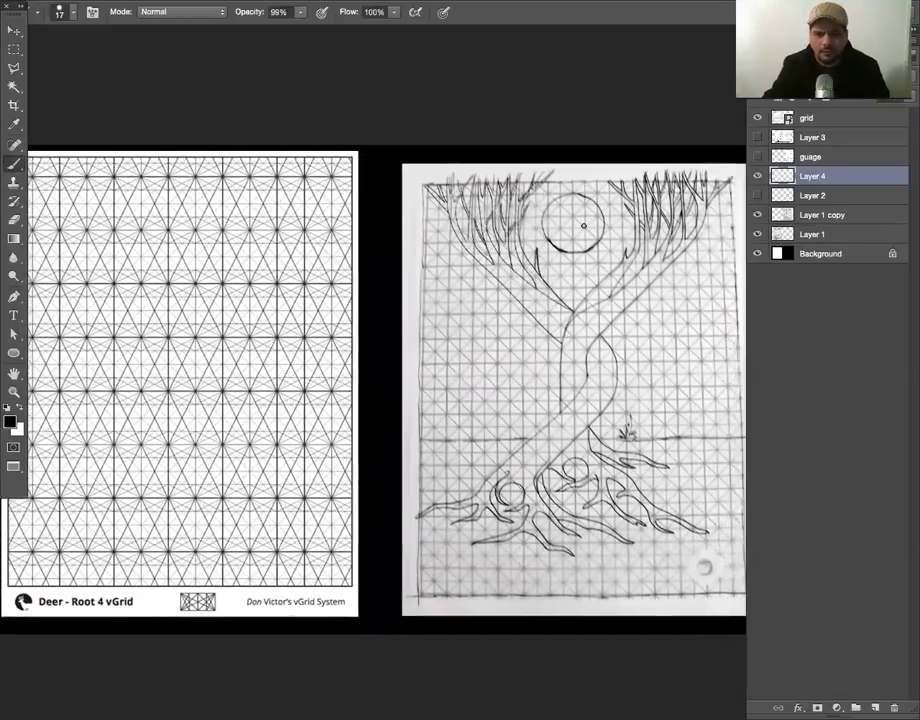
pyautogui.moveTo(545, 232)
pyautogui.mouseDown()
pyautogui.moveTo(601, 215)
pyautogui.moveTo(560, 250)
pyautogui.moveTo(552, 224)
pyautogui.moveTo(513, 197)
pyautogui.mouseUp()
pyautogui.moveTo(627, 205); pyautogui.dragTo(629, 252)
# Step: Paint a rectangle around the sketch's upper-right branches, from the moon's centre line to the outer frame edge
pyautogui.moveTo(632, 327); pyautogui.dragTo(587, 327)
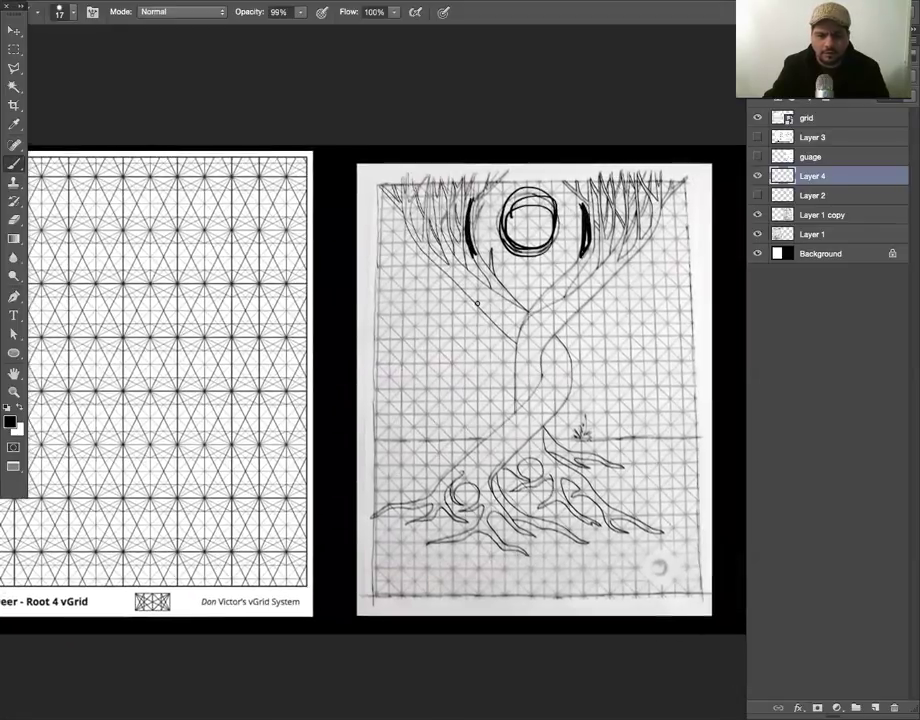
pyautogui.moveTo(539, 297); pyautogui.dragTo(662, 296)
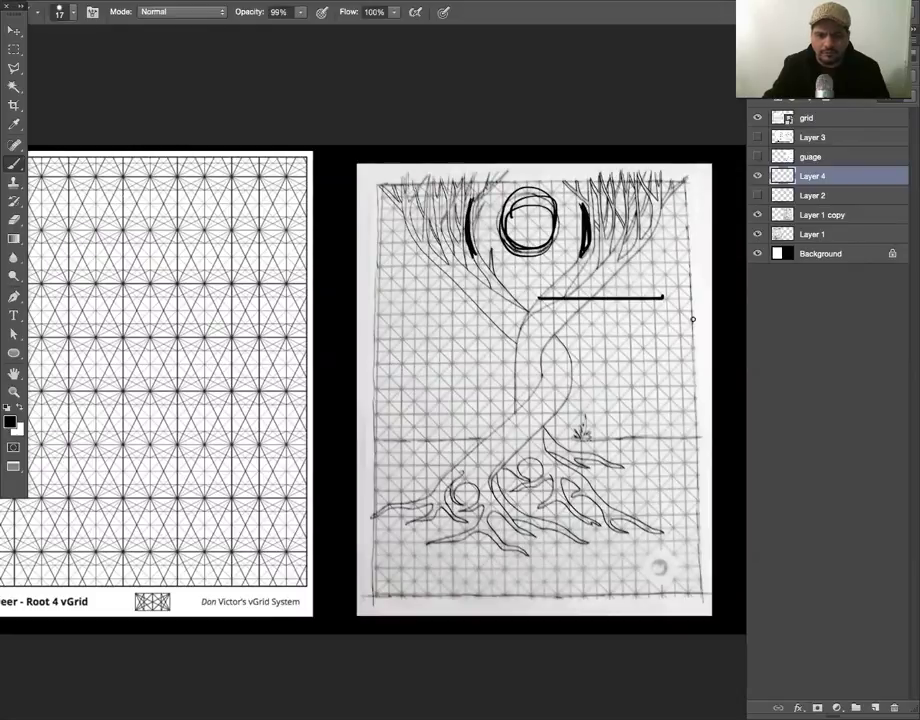
pyautogui.moveTo(690, 181); pyautogui.dragTo(692, 330)
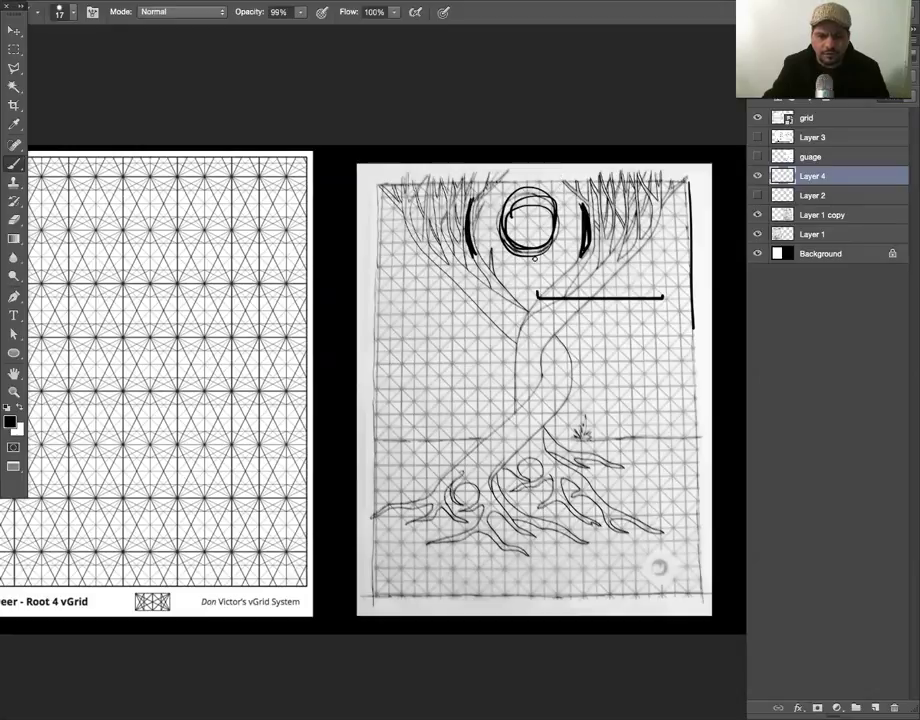
pyautogui.moveTo(536, 262)
pyautogui.mouseDown()
pyautogui.moveTo(538, 173)
pyautogui.moveTo(688, 180)
pyautogui.mouseUp()
pyautogui.moveTo(538, 298); pyautogui.dragTo(702, 298)
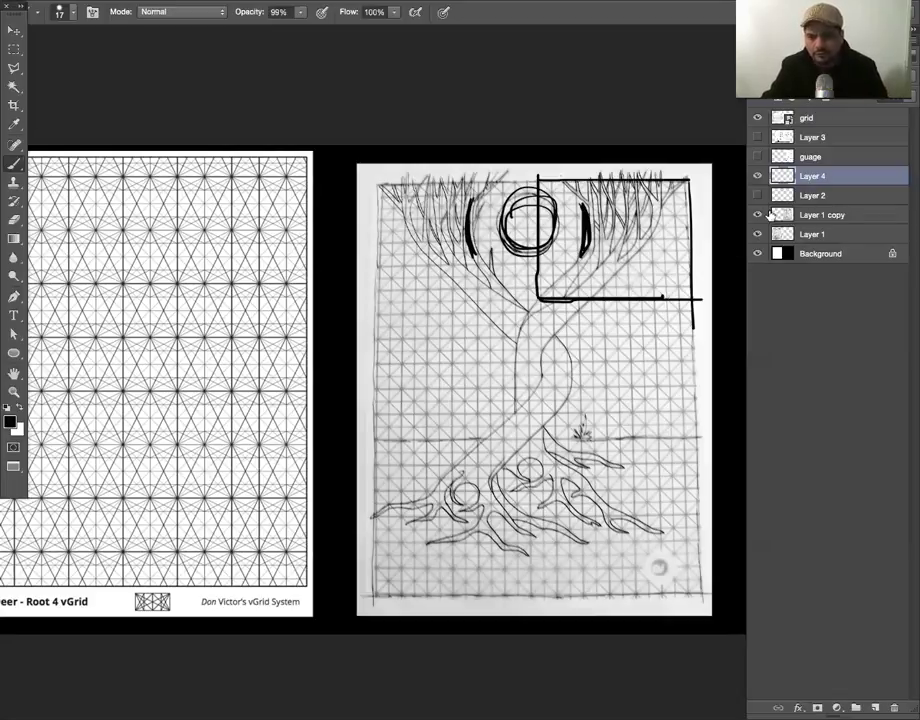
# Step: Hide Layer 4 and, on Layer 1 copy, make a rectangular selection of the upper-right branches that excludes the moon
pyautogui.click(757, 176)
pyautogui.click(806, 216)
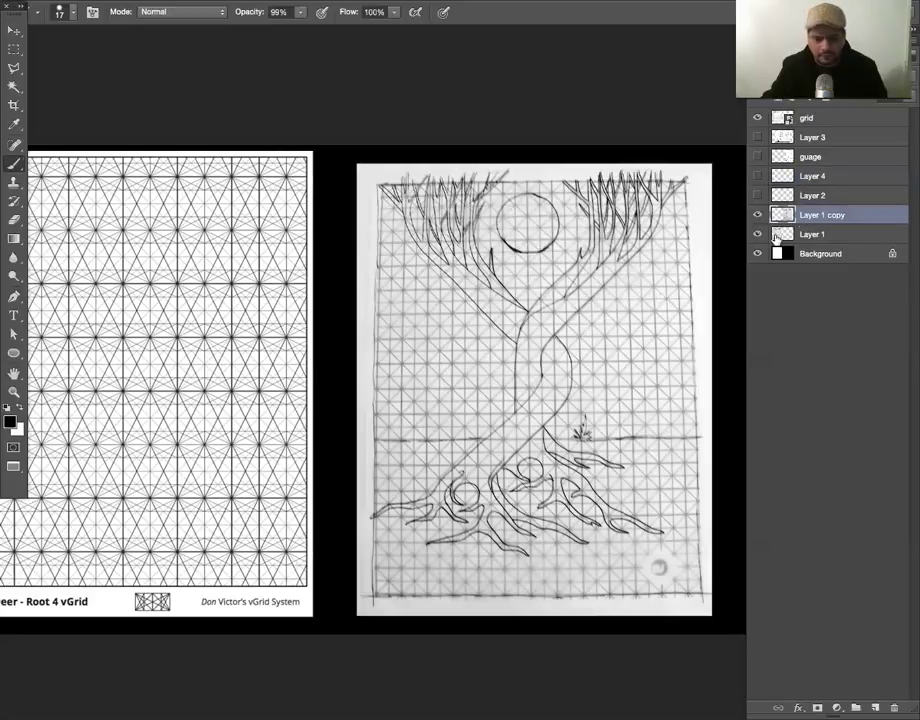
pyautogui.press('m')
pyautogui.moveTo(696, 174)
pyautogui.mouseDown()
pyautogui.moveTo(572, 240)
pyautogui.moveTo(540, 320)
pyautogui.moveTo(512, 316)
pyautogui.moveTo(528, 312)
pyautogui.mouseUp()
pyautogui.moveTo(484, 275); pyautogui.dragTo(562, 196)
pyautogui.press('super+z')
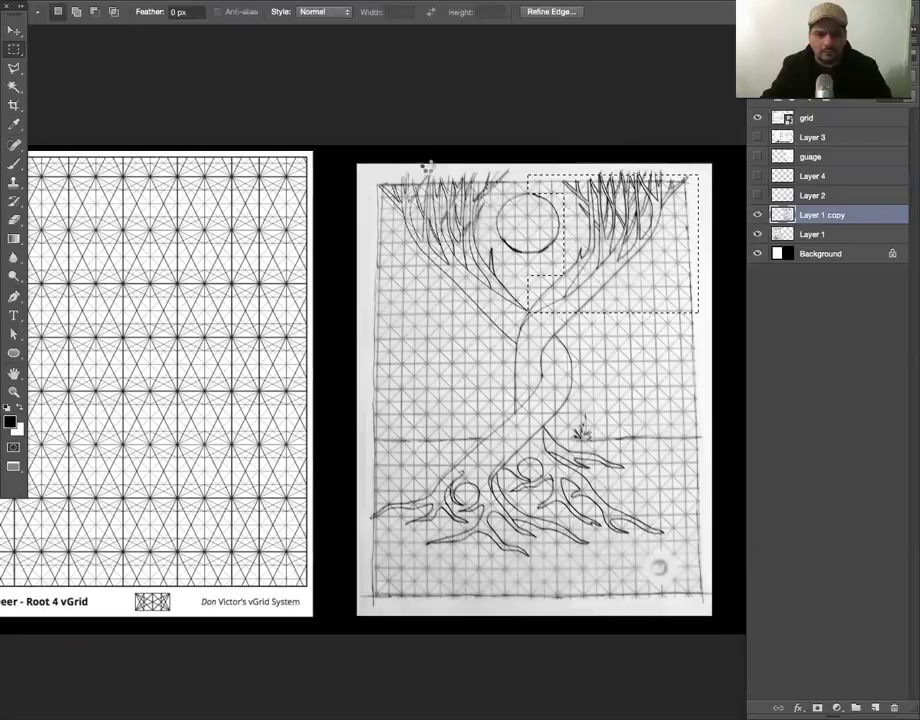
# Step: Place a horizontally flipped copy of the selected branches over the upper-left branches and toggle its visibility to compare with the original
pyautogui.press('super+j')
pyautogui.click(118, 5)
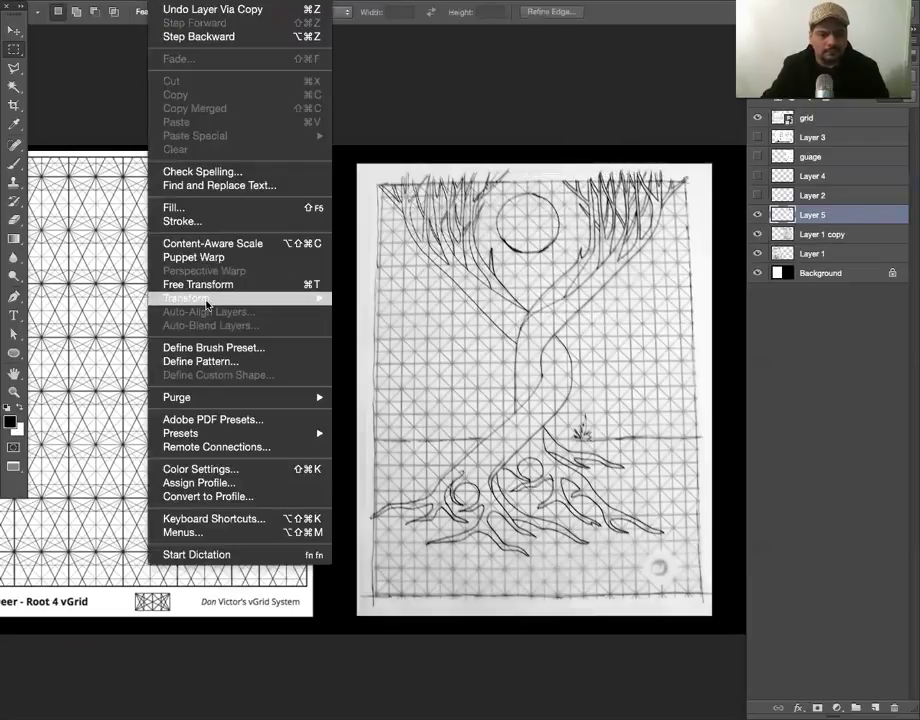
pyautogui.moveTo(207, 298)
pyautogui.click(398, 460)
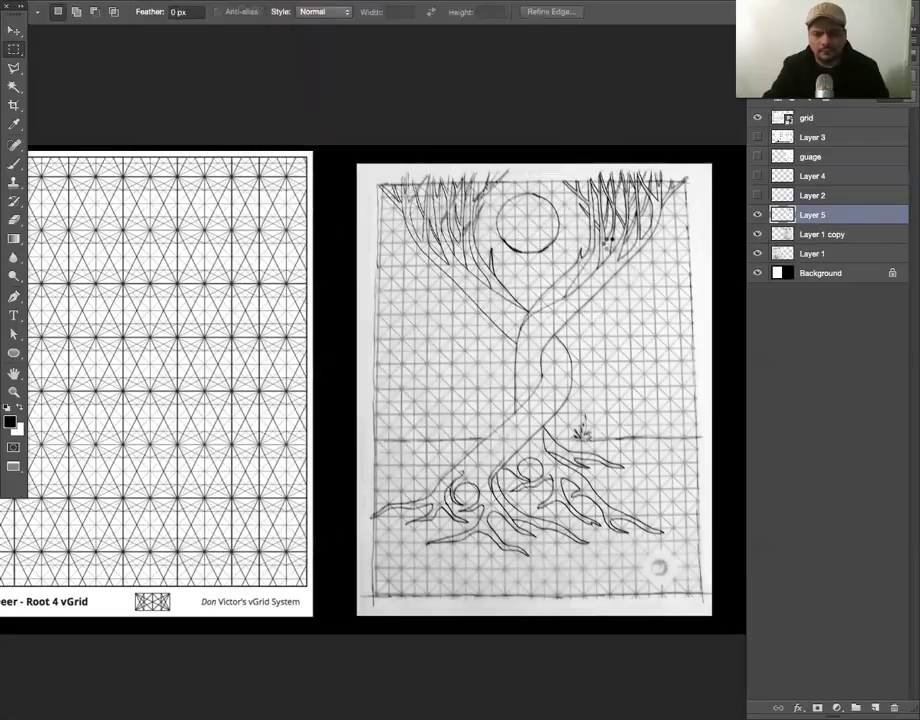
pyautogui.press('v')
pyautogui.moveTo(612, 283); pyautogui.dragTo(437, 203)
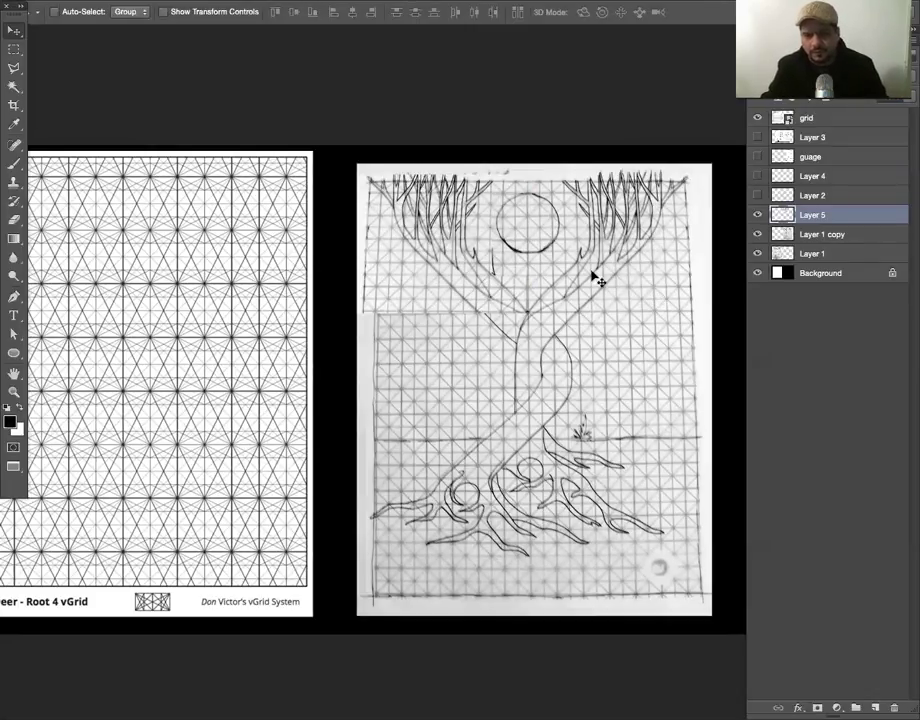
pyautogui.click(757, 215)
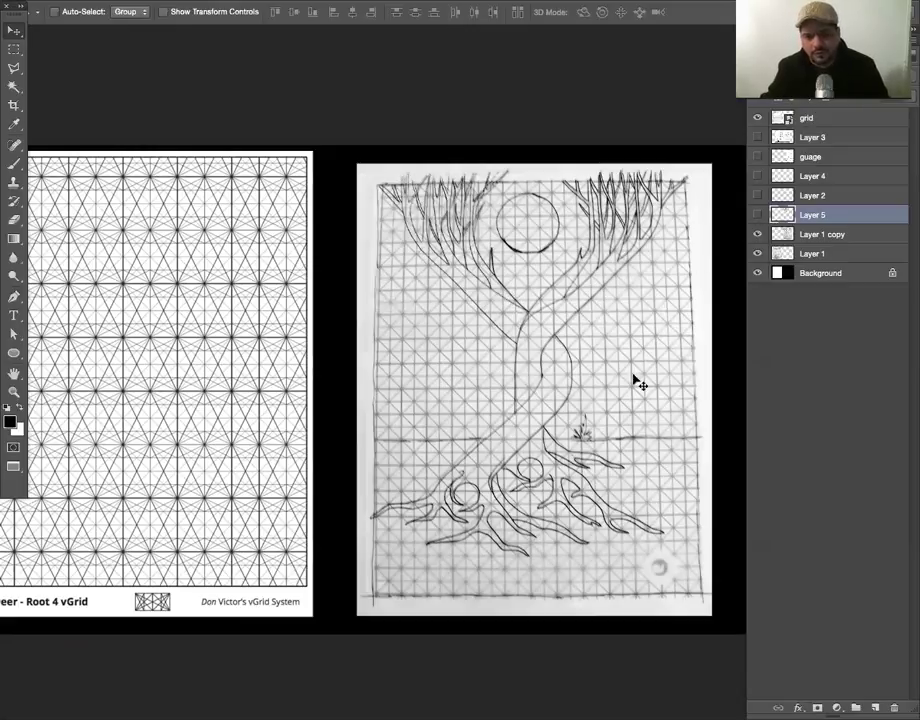
pyautogui.click(759, 215)
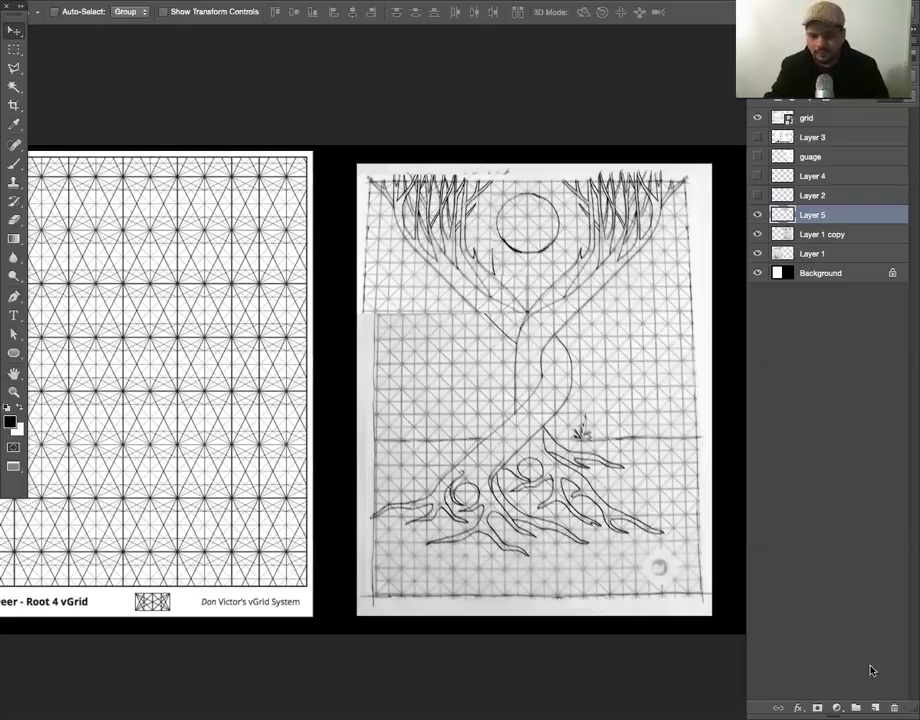
# Step: On a new layer above the mirrored branches, paint a diagonal down the trunk's lower-left edge and crossing strokes over the left root
pyautogui.hotkey('ctrl', 'shift', 'alt', 'n')
pyautogui.press('b')
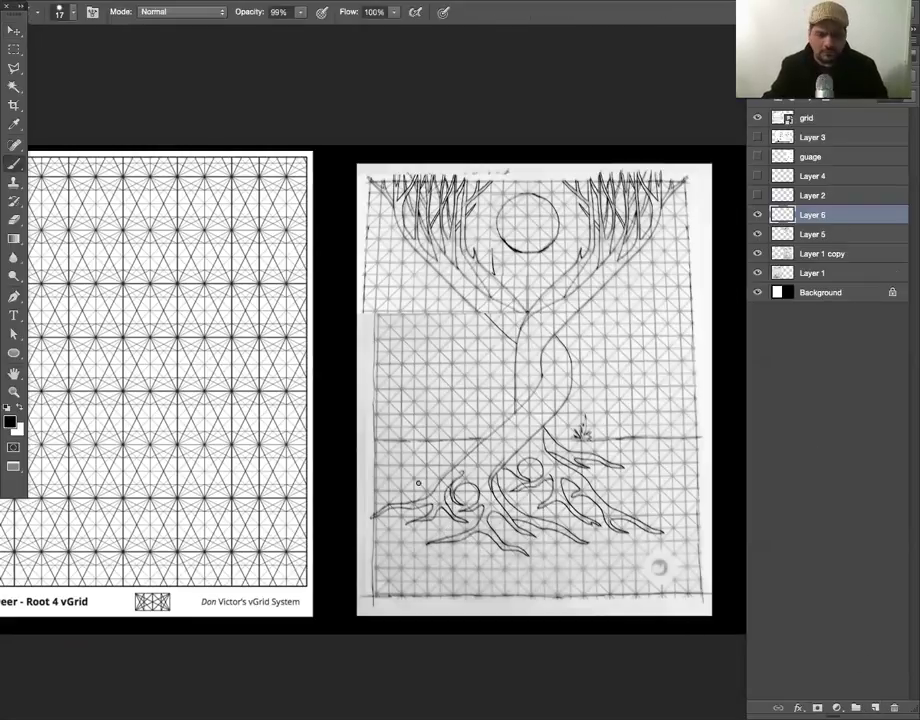
pyautogui.moveTo(415, 483)
pyautogui.mouseDown()
pyautogui.moveTo(400, 532)
pyautogui.moveTo(490, 440)
pyautogui.mouseUp()
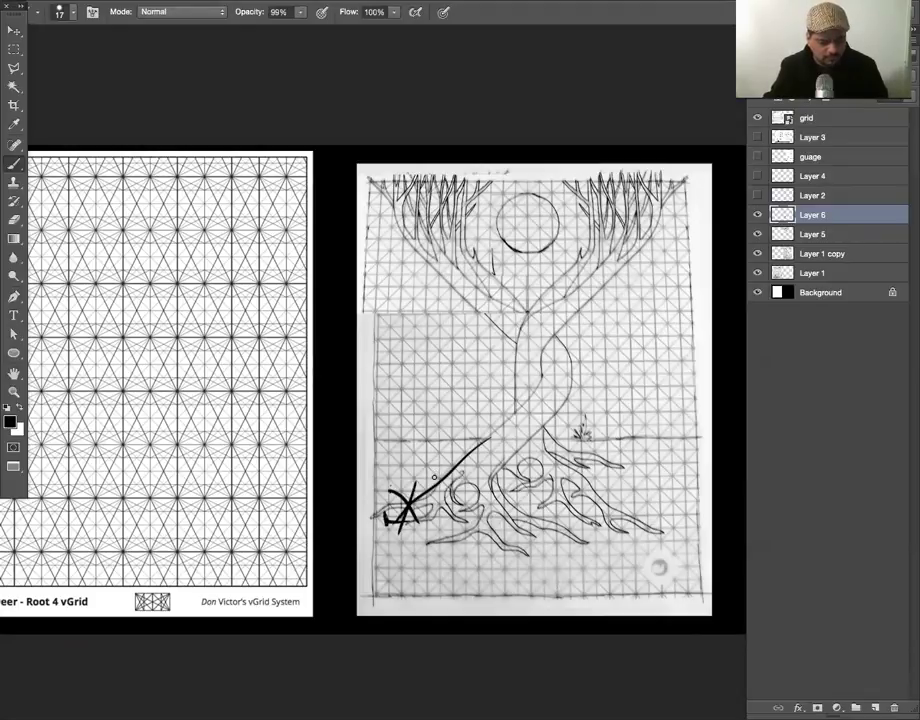
# Step: Clear all strokes from Layer 6 and paint thick curves over the two round forms in the roots and the root arches beside them
pyautogui.hotkey('ctrl', 'a')
pyautogui.press('Delete')
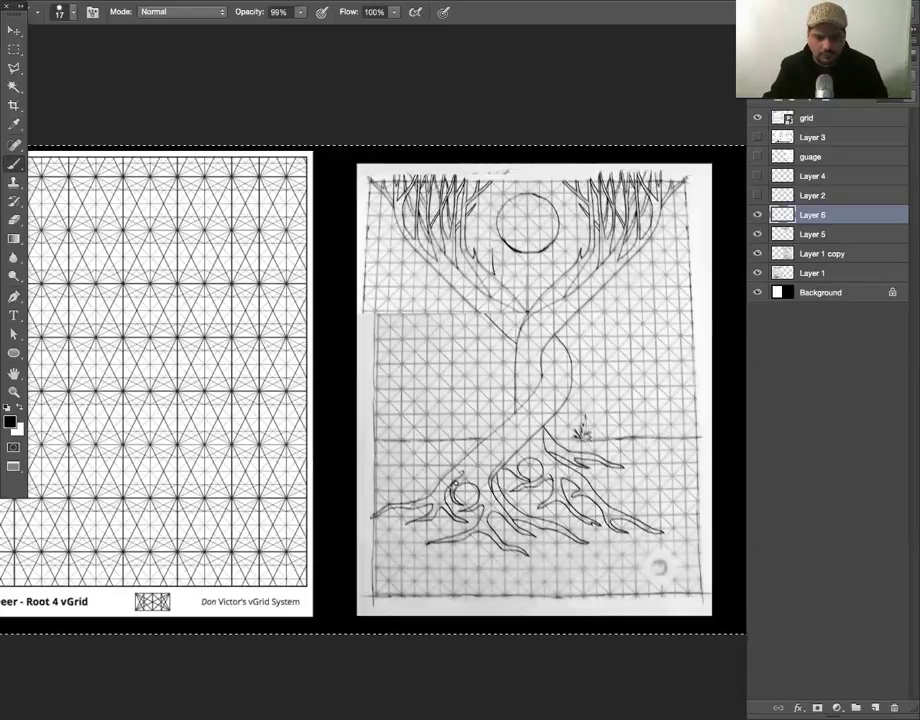
pyautogui.moveTo(457, 493)
pyautogui.mouseDown()
pyautogui.moveTo(468, 497)
pyautogui.moveTo(452, 488)
pyautogui.moveTo(464, 484)
pyautogui.moveTo(552, 477)
pyautogui.moveTo(579, 497)
pyautogui.mouseUp()
pyautogui.moveTo(535, 451)
pyautogui.mouseDown()
pyautogui.moveTo(594, 493)
pyautogui.moveTo(576, 484)
pyautogui.mouseUp()
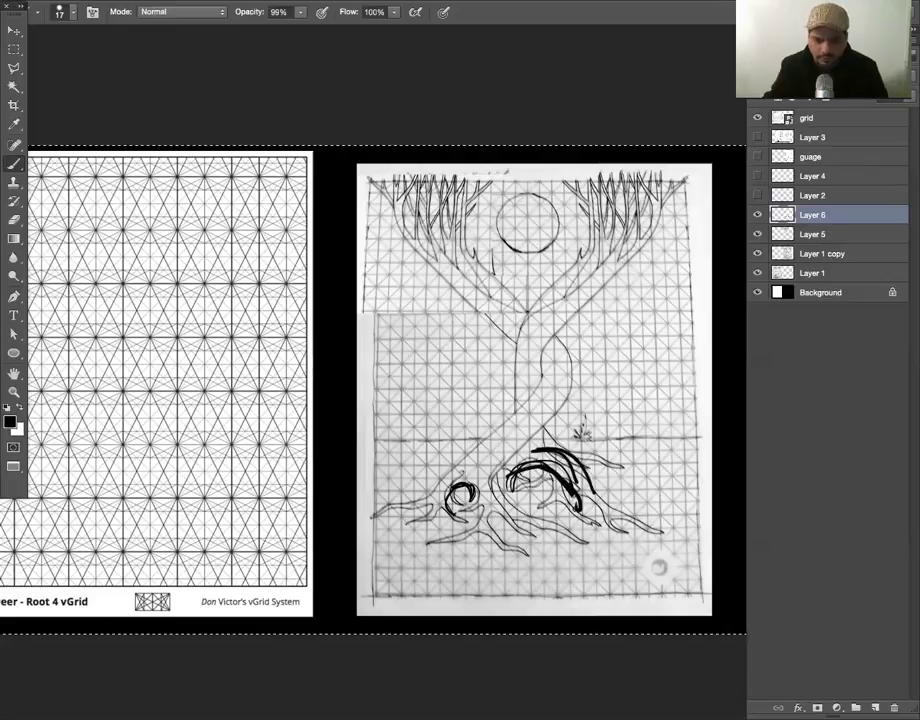
# Step: On Layer 6, paint thick curves over the right root arch, the left roots and the outer edge of the trunk's base
pyautogui.moveTo(506, 488); pyautogui.dragTo(577, 510)
pyautogui.moveTo(448, 495)
pyautogui.mouseDown()
pyautogui.moveTo(493, 510)
pyautogui.moveTo(498, 537)
pyautogui.mouseUp()
pyautogui.moveTo(453, 498)
pyautogui.mouseDown()
pyautogui.moveTo(481, 497)
pyautogui.moveTo(489, 478)
pyautogui.moveTo(453, 467)
pyautogui.moveTo(485, 434)
pyautogui.mouseUp()
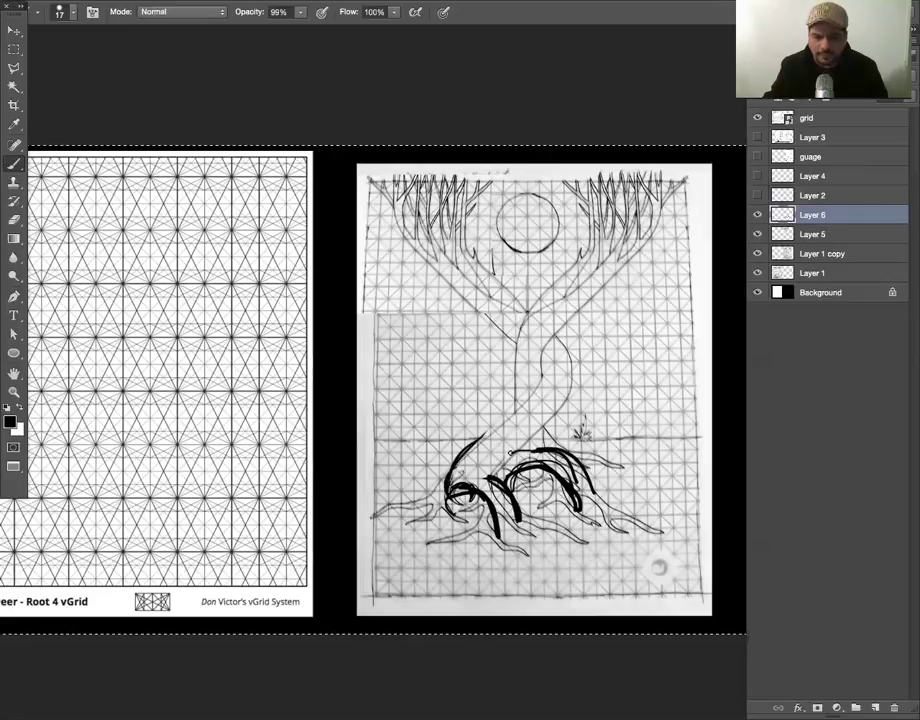
# Step: Paint a short vertical tick above the right root arch and thick diagonals along both edges of the lower trunk
pyautogui.moveTo(540, 446); pyautogui.dragTo(540, 431)
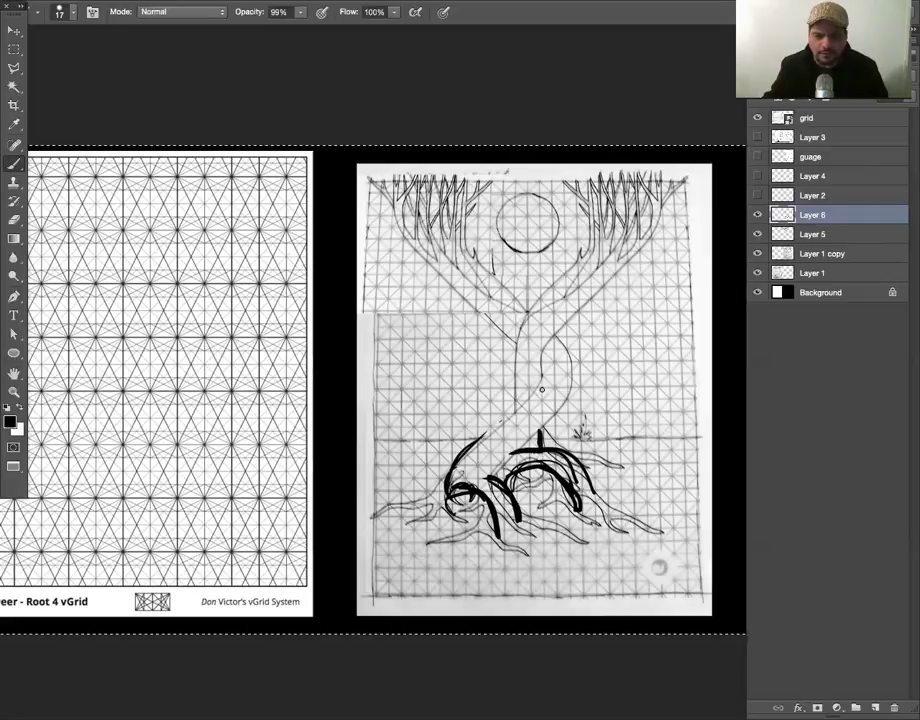
pyautogui.moveTo(458, 462)
pyautogui.mouseDown()
pyautogui.moveTo(538, 382)
pyautogui.moveTo(532, 446)
pyautogui.mouseUp()
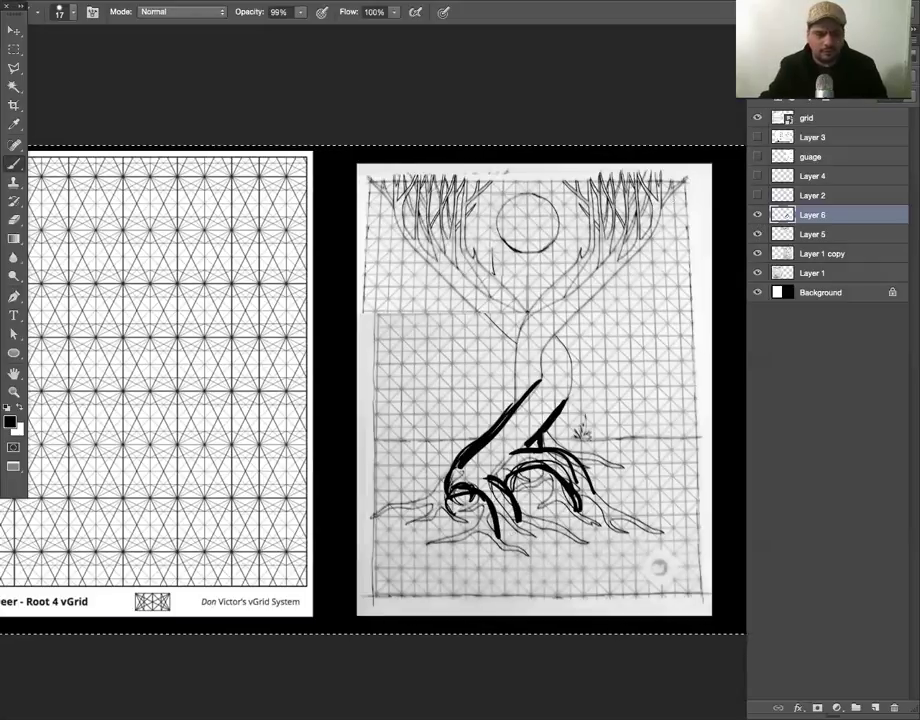
pyautogui.moveTo(383, 486); pyautogui.dragTo(458, 482)
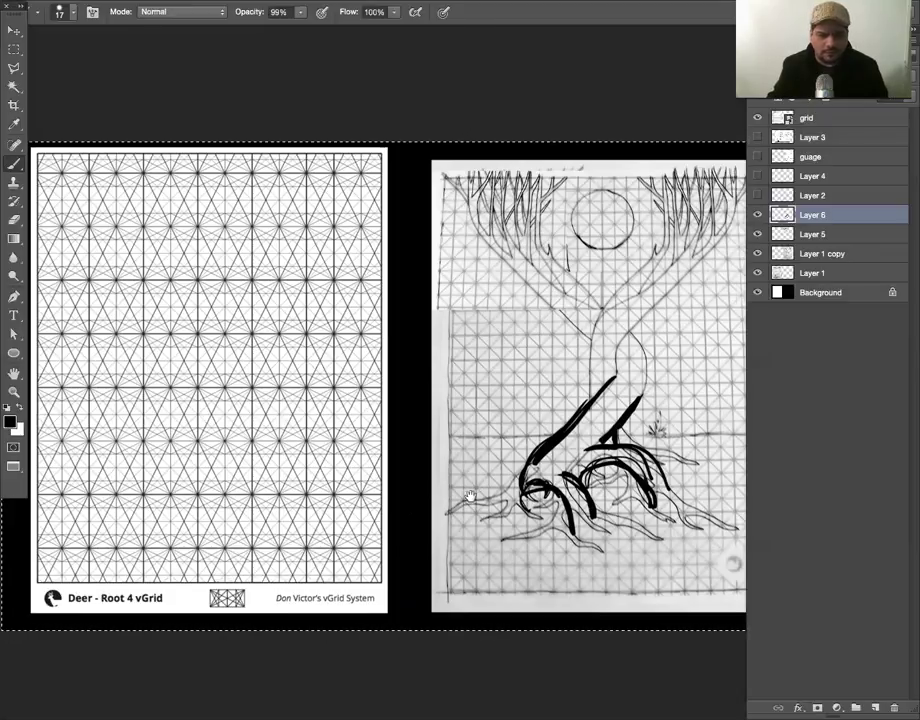
# Step: Add a new layer above the grid layer
pyautogui.hscroll(3, 195, 490)
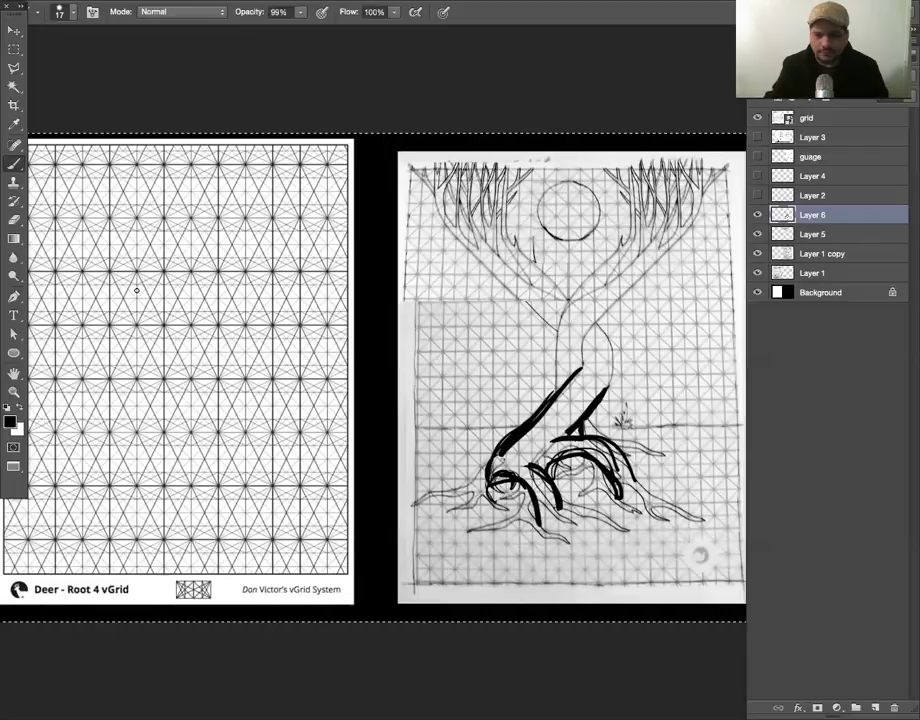
pyautogui.click(818, 119)
pyautogui.click(875, 708)
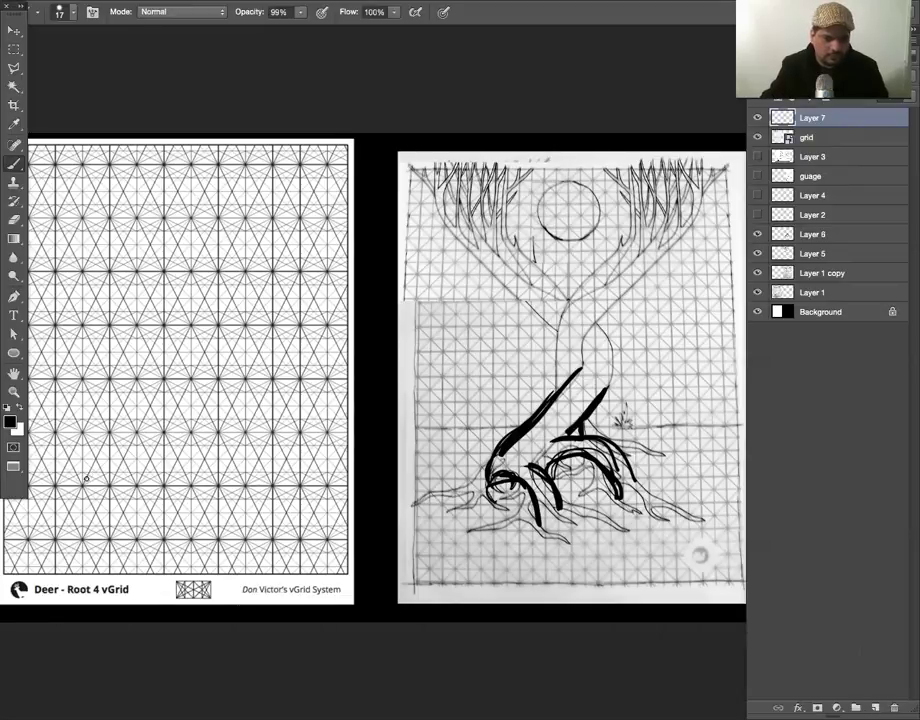
pyautogui.moveTo(120, 461); pyautogui.dragTo(148, 503)
pyautogui.moveTo(143, 438); pyautogui.dragTo(166, 490)
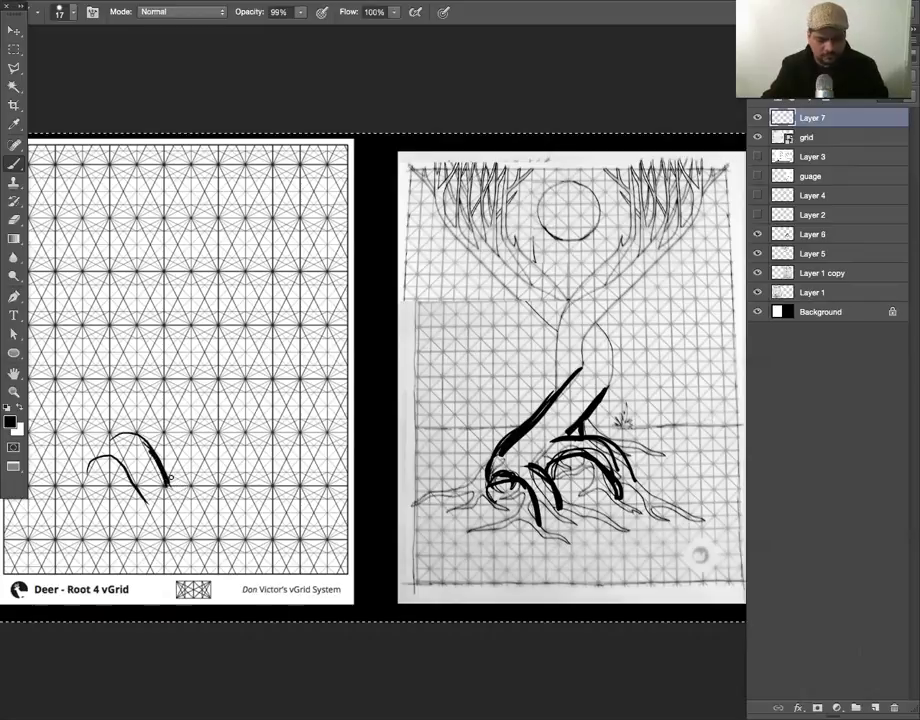
pyautogui.hotkey('ctrl', 'a')
pyautogui.press('Delete')
pyautogui.hotkey('ctrl', 'd')
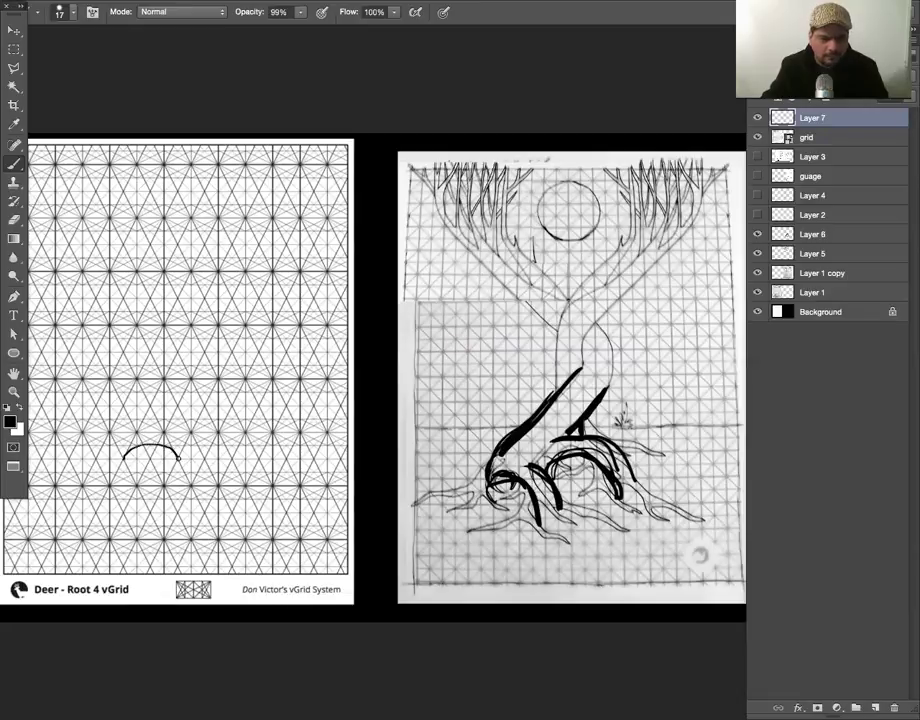
# Step: Paint two nested arches on the lower part of the vGrid and extend the sketch's right trunk diagonal up past the trunk
pyautogui.moveTo(190, 472)
pyautogui.mouseDown()
pyautogui.moveTo(192, 481)
pyautogui.moveTo(205, 459)
pyautogui.mouseUp()
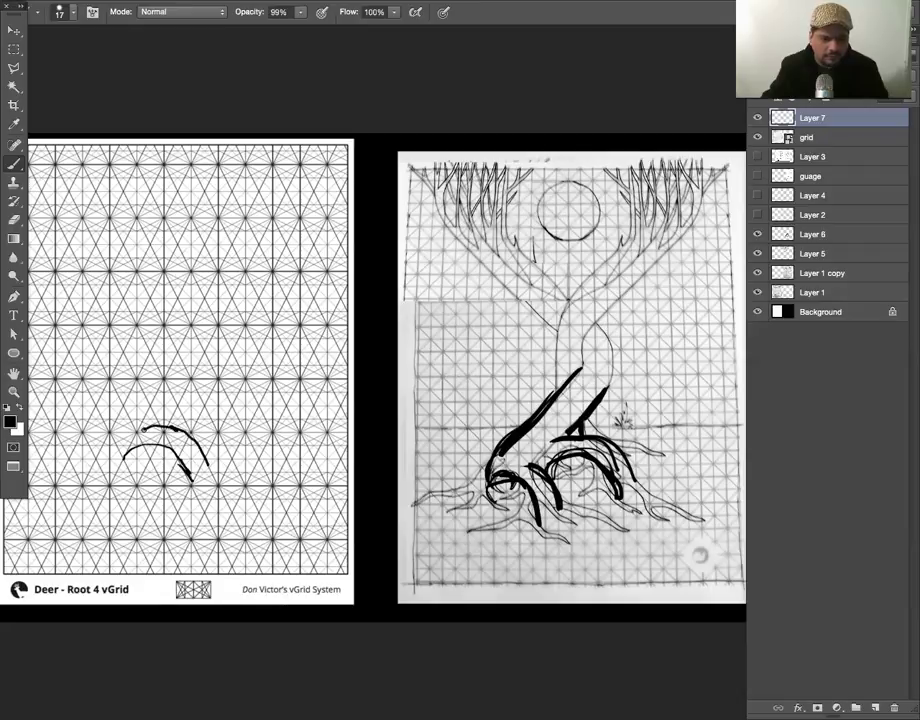
pyautogui.moveTo(143, 430); pyautogui.dragTo(134, 437)
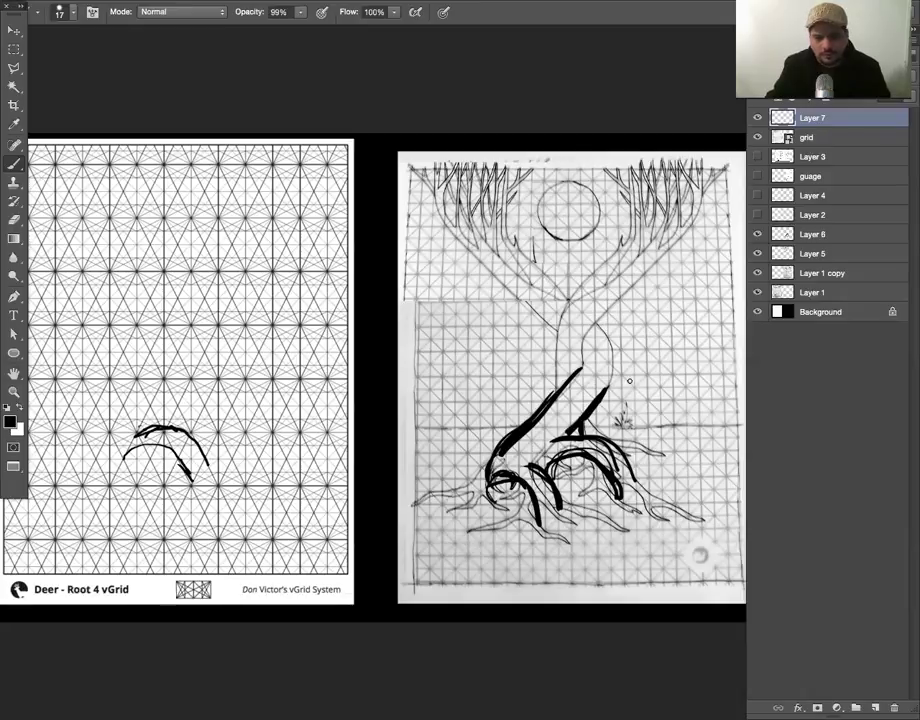
pyautogui.moveTo(598, 402); pyautogui.dragTo(652, 347)
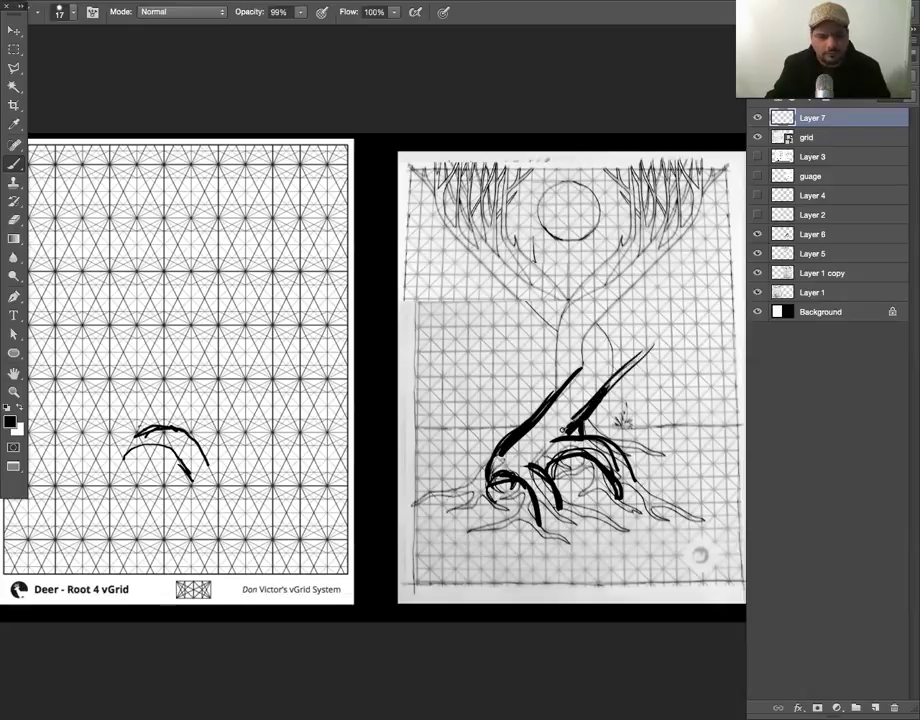
pyautogui.moveTo(137, 424); pyautogui.dragTo(183, 383)
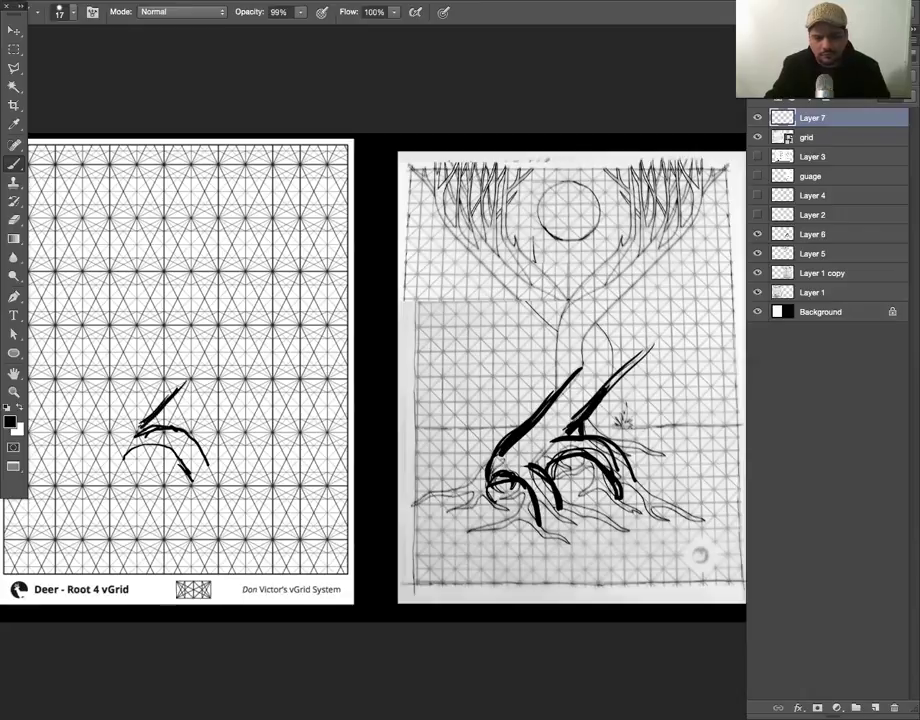
pyautogui.press('alt+super+z')
pyautogui.press('alt+super+z')
pyautogui.press('alt+super+z')
pyautogui.press('alt+super+z')
pyautogui.press('alt+super+z')
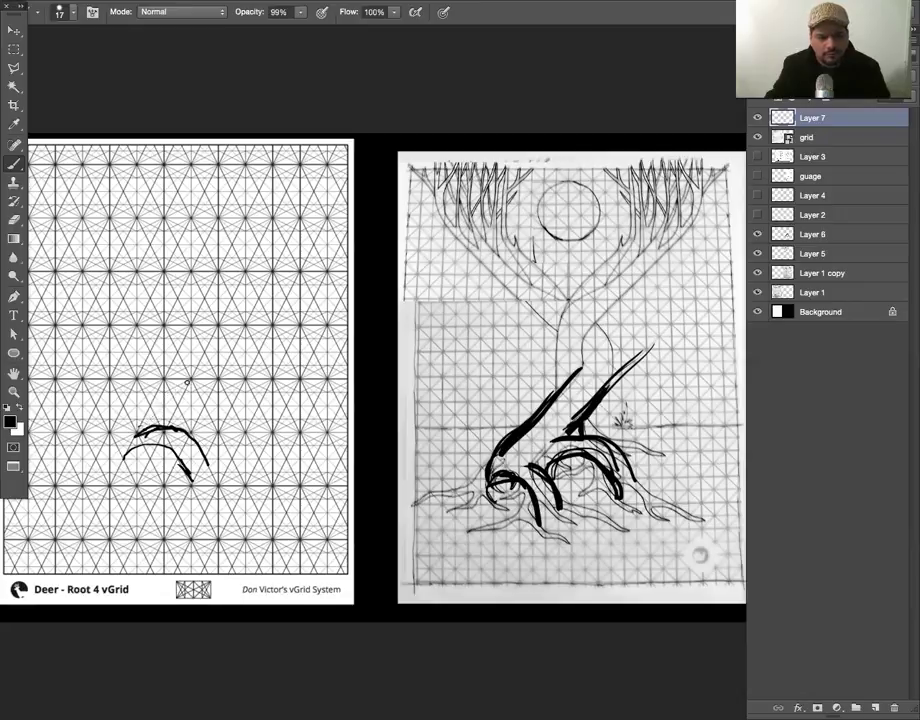
# Step: Paint two steep parallel trunk diagonals along the vGrid's slanted lines, one rising from the arches and one to their left
pyautogui.moveTo(170, 422); pyautogui.dragTo(218, 325)
pyautogui.moveTo(100, 441); pyautogui.dragTo(148, 371)
pyautogui.moveTo(101, 447); pyautogui.dragTo(152, 363)
pyautogui.moveTo(92, 470); pyautogui.dragTo(153, 362)
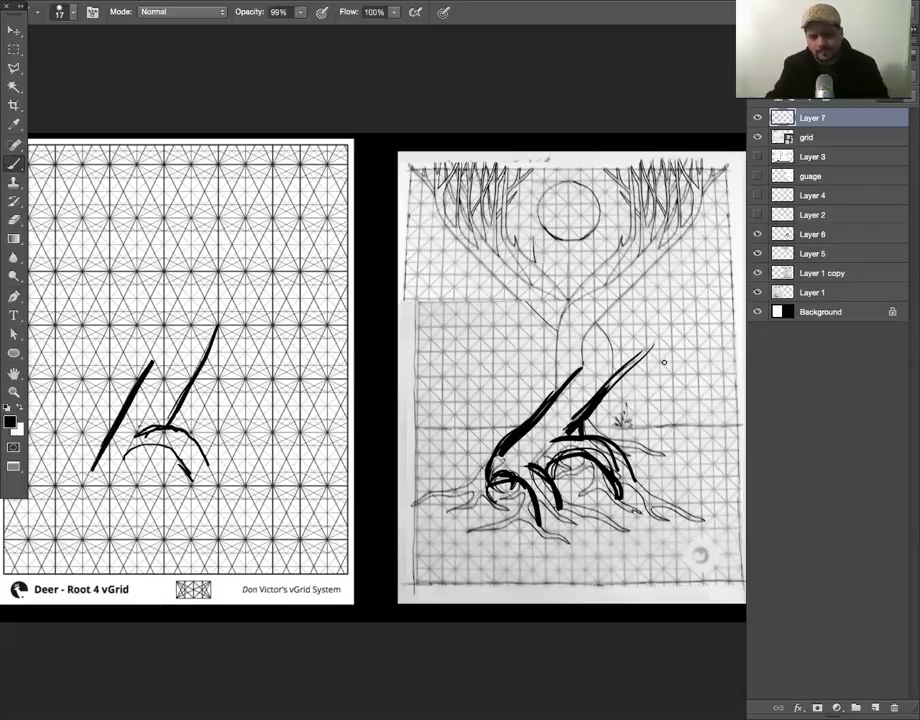
# Step: Write a circled 45° label at the end of the sketch's right diagonal and circle the round mark in its lower-right corner
pyautogui.moveTo(665, 335); pyautogui.dragTo(676, 343)
pyautogui.moveTo(673, 334)
pyautogui.mouseDown()
pyautogui.moveTo(671, 350)
pyautogui.moveTo(687, 315)
pyautogui.moveTo(653, 324)
pyautogui.moveTo(692, 324)
pyautogui.mouseUp()
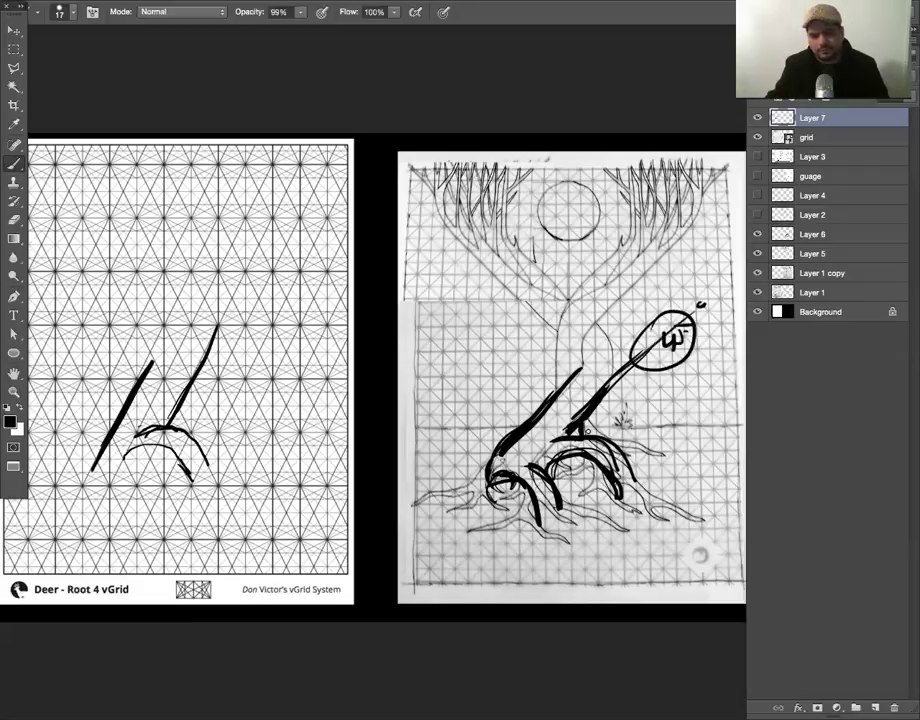
pyautogui.moveTo(706, 549); pyautogui.dragTo(700, 554)
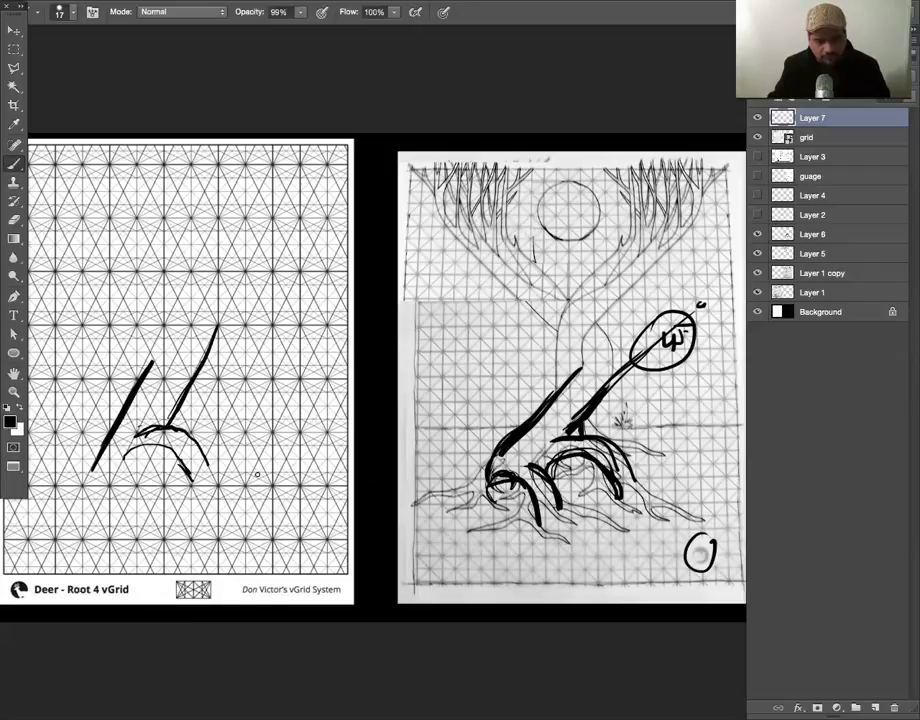
# Step: Thicken the right trunk diagonal on the vGrid and paint a winding curve from the root arches up to the trunk top
pyautogui.moveTo(188, 379)
pyautogui.mouseDown()
pyautogui.moveTo(167, 414)
pyautogui.moveTo(222, 326)
pyautogui.mouseUp()
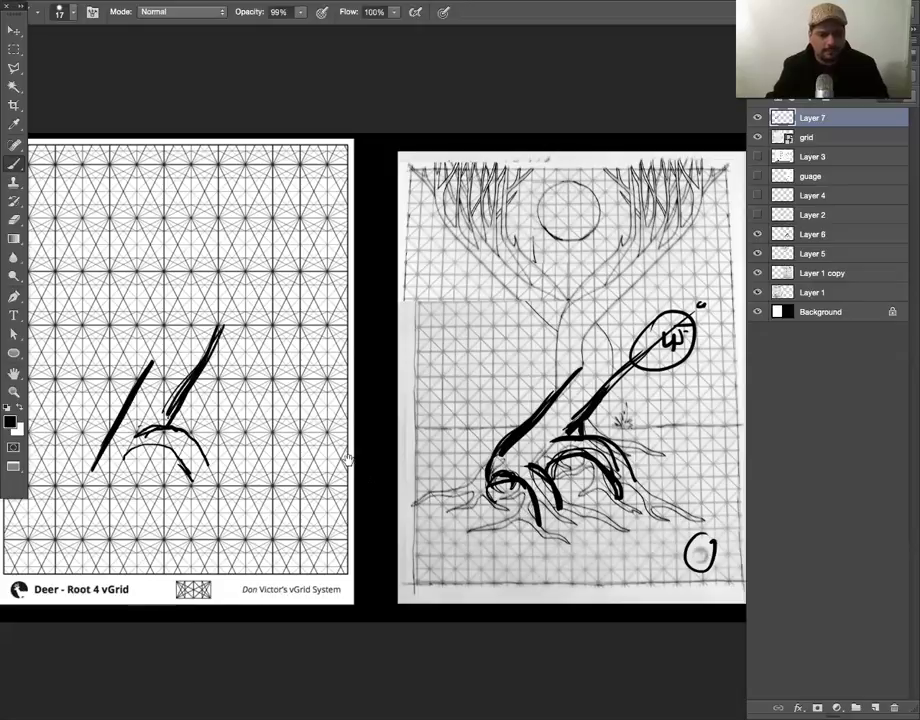
pyautogui.moveTo(347, 459); pyautogui.dragTo(373, 453)
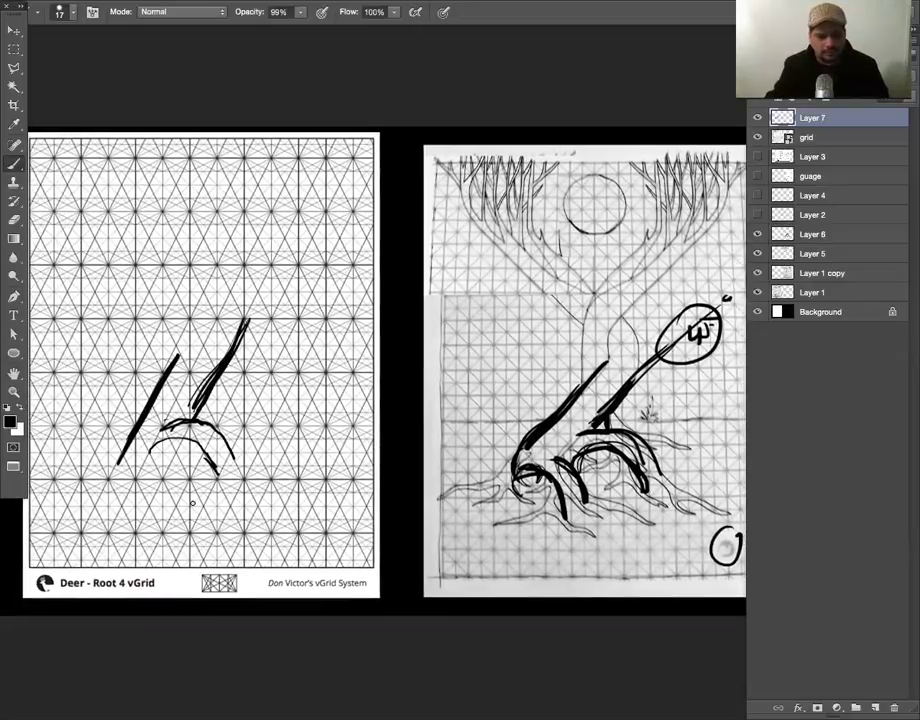
pyautogui.moveTo(235, 490)
pyautogui.mouseDown()
pyautogui.moveTo(171, 386)
pyautogui.moveTo(223, 271)
pyautogui.mouseUp()
# Step: Paint sweeping curves over the sketch's trunk, one along the left diagonal and others at the trunk's right bend
pyautogui.moveTo(466, 474); pyautogui.dragTo(398, 462)
pyautogui.moveTo(449, 436); pyautogui.dragTo(541, 353)
pyautogui.moveTo(470, 388)
pyautogui.mouseDown()
pyautogui.moveTo(553, 352)
pyautogui.moveTo(545, 355)
pyautogui.moveTo(582, 313)
pyautogui.moveTo(567, 297)
pyautogui.mouseUp()
pyautogui.moveTo(567, 364); pyautogui.dragTo(561, 304)
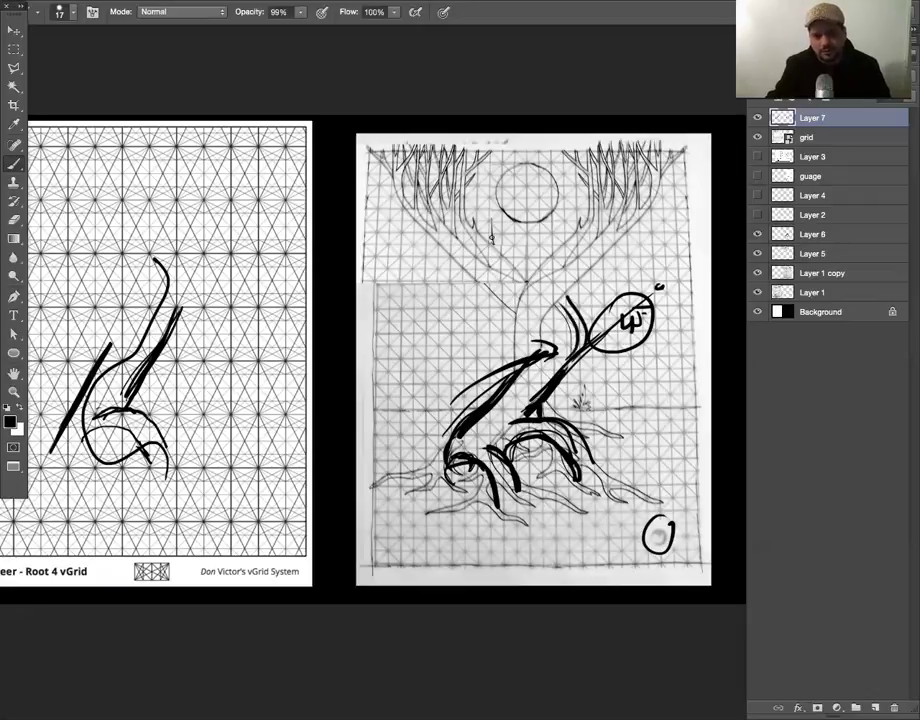
pyautogui.moveTo(412, 406); pyautogui.dragTo(486, 436)
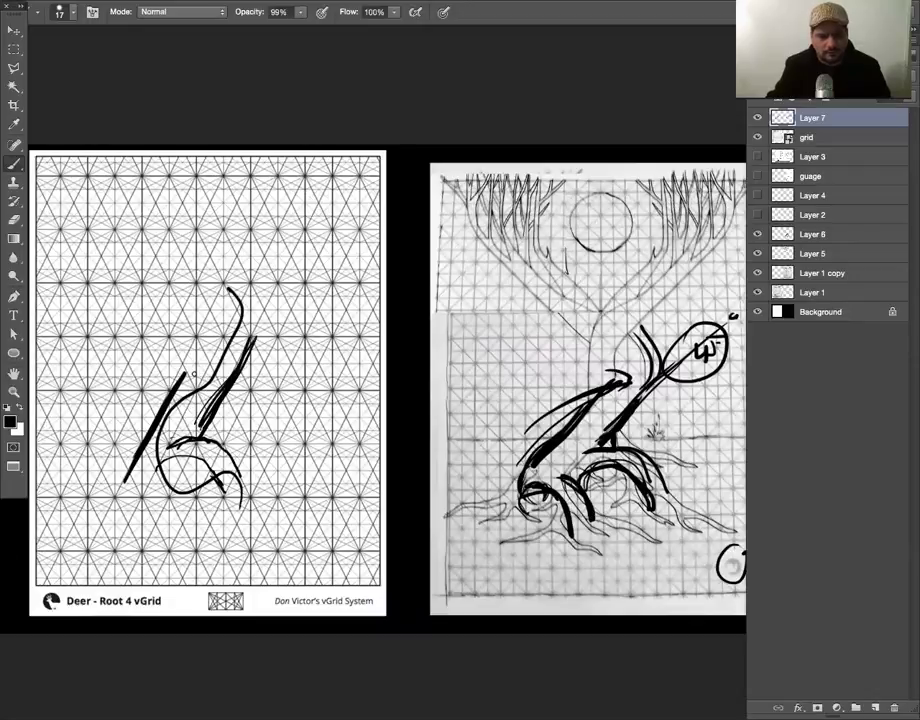
# Step: Extend the vGrid's left trunk diagonal upward with several strokes so it bends into the top of the winding curve
pyautogui.moveTo(205, 334)
pyautogui.mouseDown()
pyautogui.moveTo(178, 398)
pyautogui.moveTo(240, 292)
pyautogui.mouseUp()
pyautogui.moveTo(189, 383); pyautogui.dragTo(244, 298)
pyautogui.moveTo(199, 352)
pyautogui.mouseDown()
pyautogui.moveTo(244, 297)
pyautogui.moveTo(268, 284)
pyautogui.mouseUp()
# Step: Paint bowl-shaped branch curves above the vGrid's trunk, with tight overlapping inner strokes and a wide outer curve spanning the grid
pyautogui.moveTo(206, 330)
pyautogui.mouseDown()
pyautogui.moveTo(232, 298)
pyautogui.moveTo(304, 271)
pyautogui.moveTo(329, 219)
pyautogui.moveTo(181, 266)
pyautogui.moveTo(140, 218)
pyautogui.mouseUp()
pyautogui.moveTo(124, 219)
pyautogui.mouseDown()
pyautogui.moveTo(204, 293)
pyautogui.moveTo(278, 264)
pyautogui.mouseUp()
pyautogui.moveTo(278, 264)
pyautogui.mouseDown()
pyautogui.moveTo(176, 284)
pyautogui.moveTo(124, 211)
pyautogui.mouseUp()
pyautogui.moveTo(124, 211)
pyautogui.mouseDown()
pyautogui.moveTo(161, 279)
pyautogui.moveTo(312, 204)
pyautogui.moveTo(250, 280)
pyautogui.mouseUp()
pyautogui.moveTo(385, 228)
pyautogui.mouseDown()
pyautogui.moveTo(315, 290)
pyautogui.moveTo(240, 318)
pyautogui.moveTo(200, 318)
pyautogui.moveTo(68, 257)
pyautogui.mouseUp()
pyautogui.moveTo(108, 300); pyautogui.dragTo(33, 178)
pyautogui.moveTo(34, 180); pyautogui.dragTo(102, 273)
pyautogui.moveTo(119, 184); pyautogui.dragTo(177, 281)
pyautogui.moveTo(140, 203); pyautogui.dragTo(227, 282)
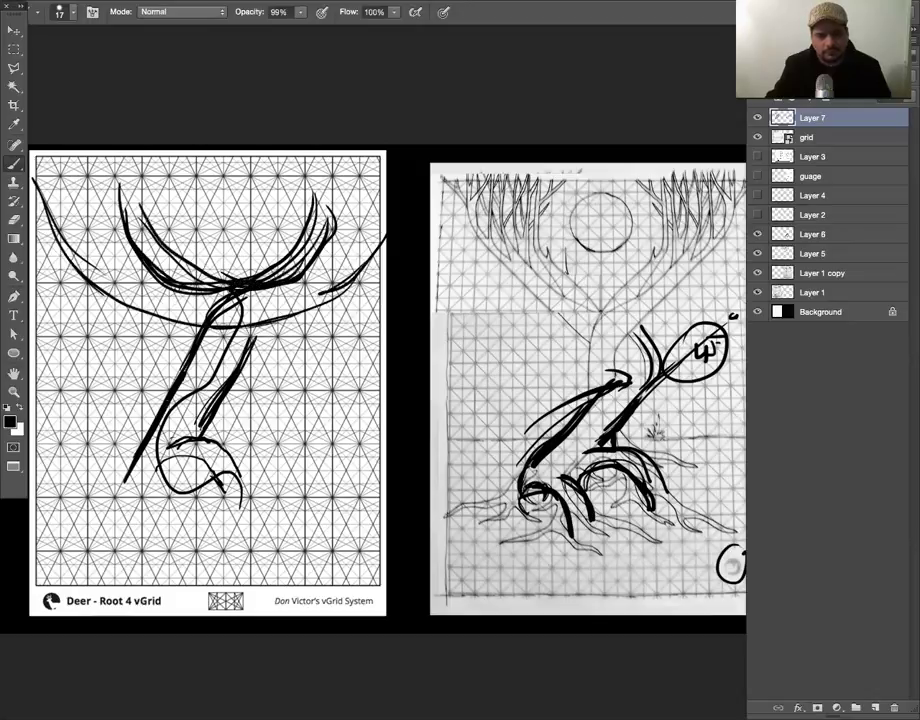
# Step: Paint a root arch below the vGrid's left diagonal and a short mark at the grid's lower-left corner
pyautogui.moveTo(121, 492); pyautogui.dragTo(173, 541)
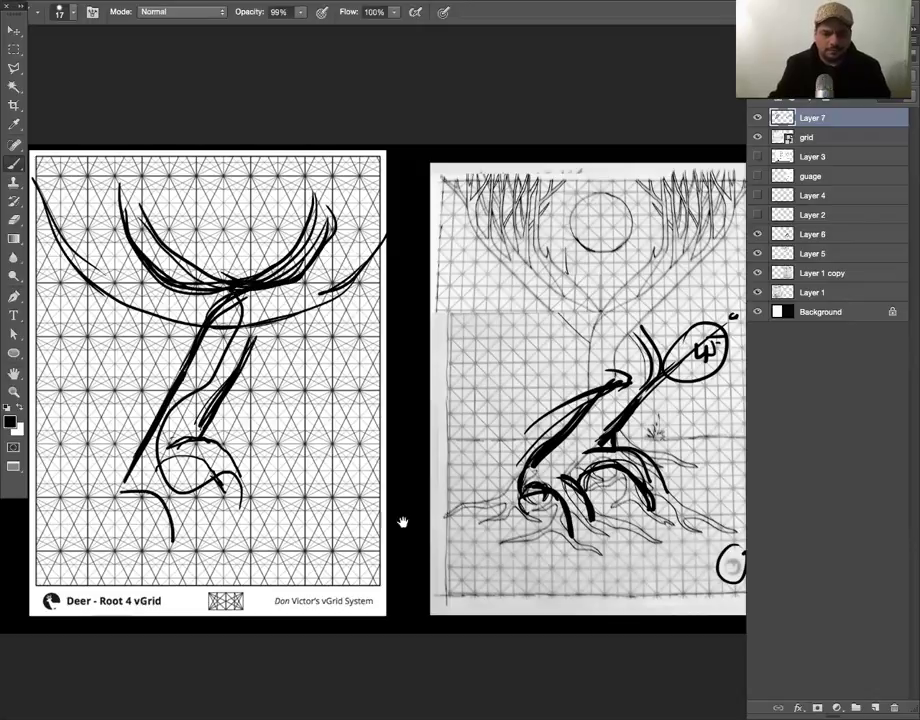
pyautogui.scroll(-2, 380, 520)
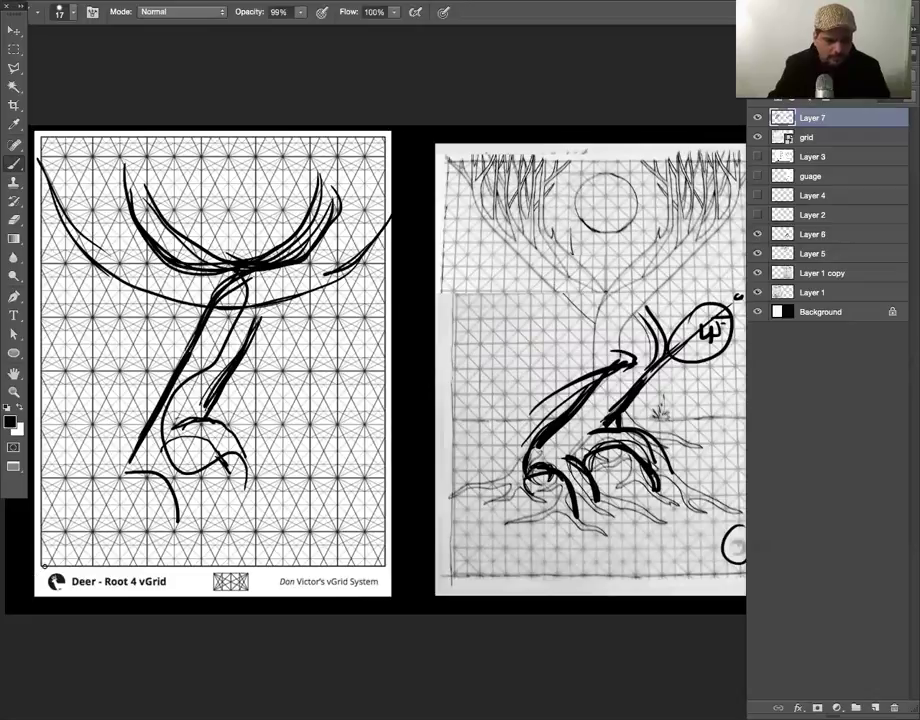
pyautogui.moveTo(42, 567); pyautogui.dragTo(6, 567)
# Step: Draw a straight vertical line through the sketch's left branches and a thin diagonal from the upper-right corner to its base
pyautogui.moveTo(405, 552); pyautogui.dragTo(202, 561)
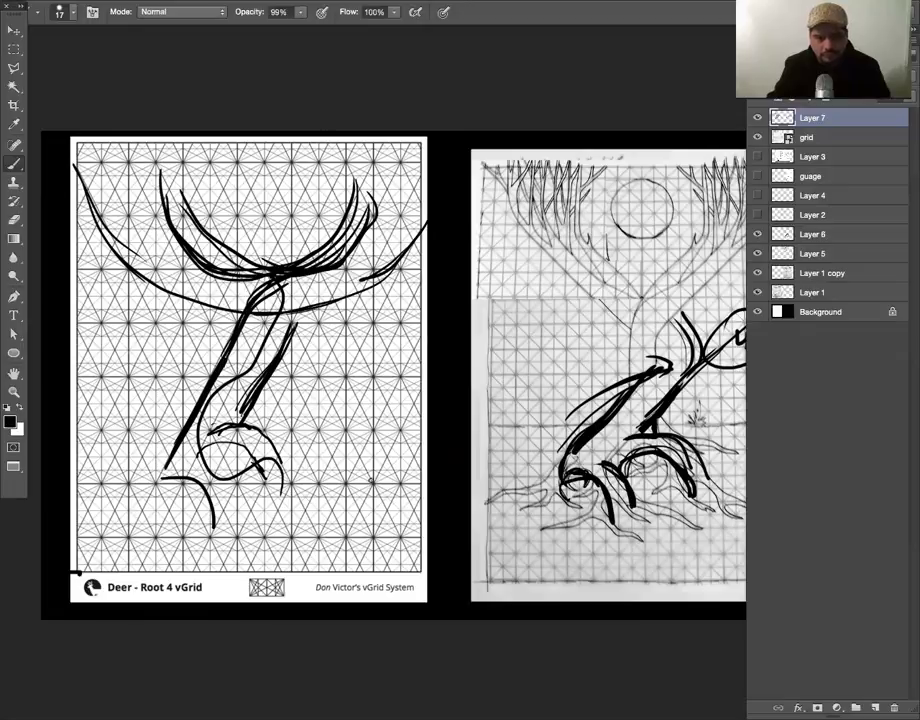
pyautogui.moveTo(565, 411)
pyautogui.mouseDown()
pyautogui.moveTo(450, 421)
pyautogui.moveTo(470, 416)
pyautogui.mouseUp()
pyautogui.moveTo(486, 172)
pyautogui.mouseDown()
pyautogui.moveTo(486, 474)
pyautogui.moveTo(448, 579)
pyautogui.mouseUp()
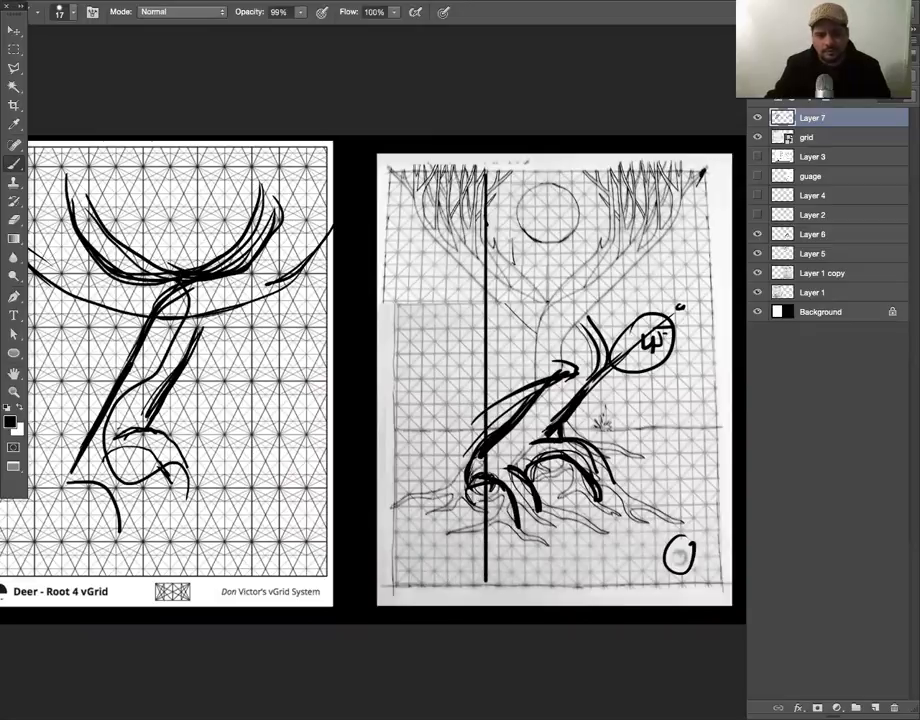
pyautogui.keyDown('shift'); pyautogui.click(486, 563); pyautogui.keyUp('shift')
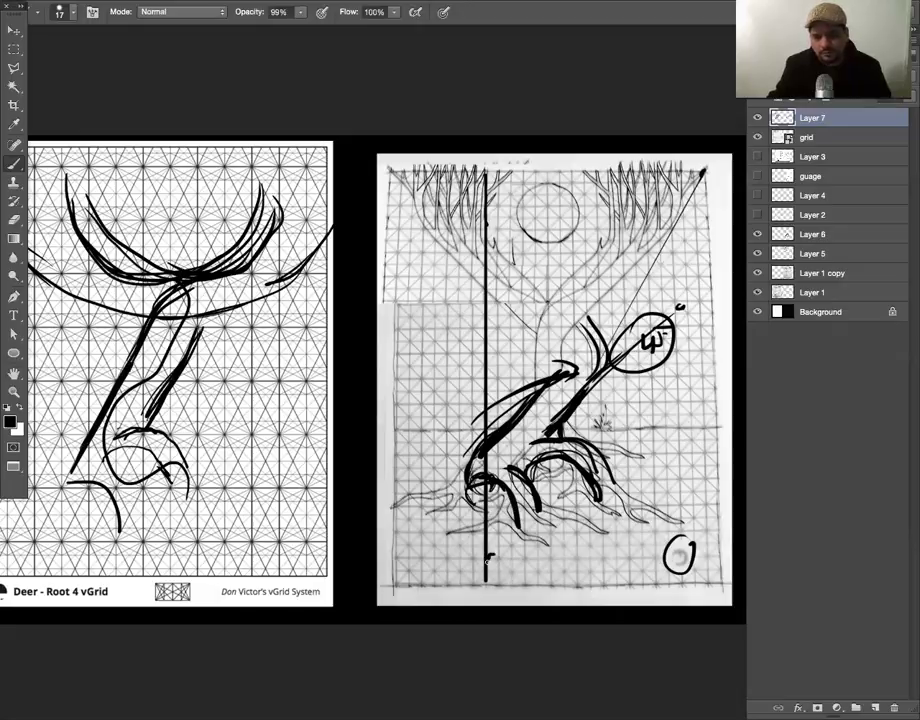
# Step: Draw a horizontal baseline from the vertical line to the sketch's right edge and a straight line down that edge
pyautogui.moveTo(487, 562)
pyautogui.mouseDown()
pyautogui.moveTo(550, 562)
pyautogui.moveTo(467, 562)
pyautogui.mouseUp()
pyautogui.moveTo(703, 175); pyautogui.dragTo(702, 430)
pyautogui.hotkey('ctrl', 'z')
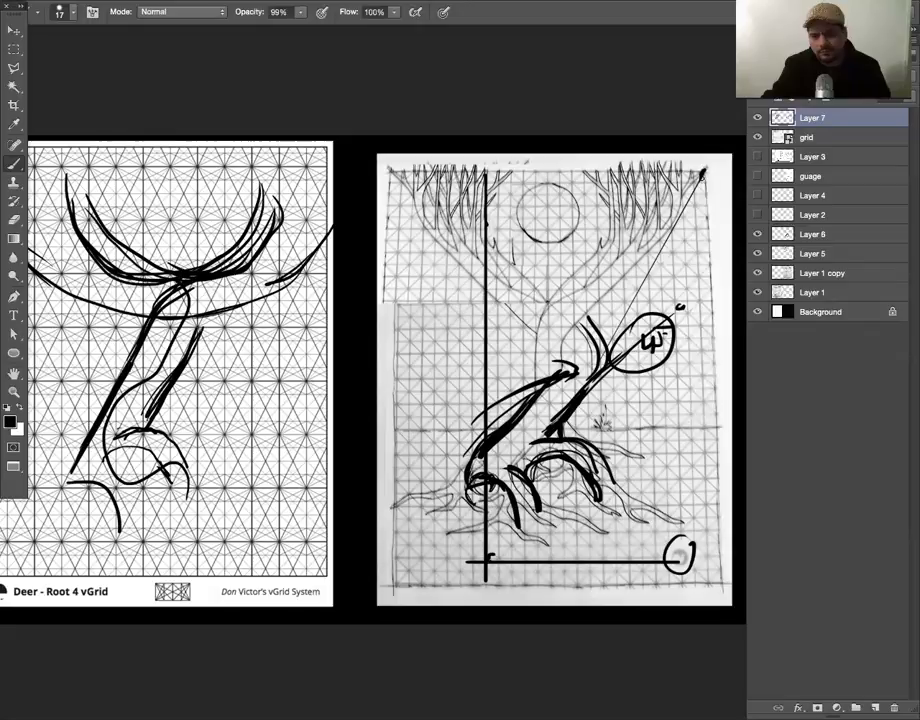
pyautogui.keyDown('shift'); pyautogui.click(719, 556); pyautogui.keyUp('shift')
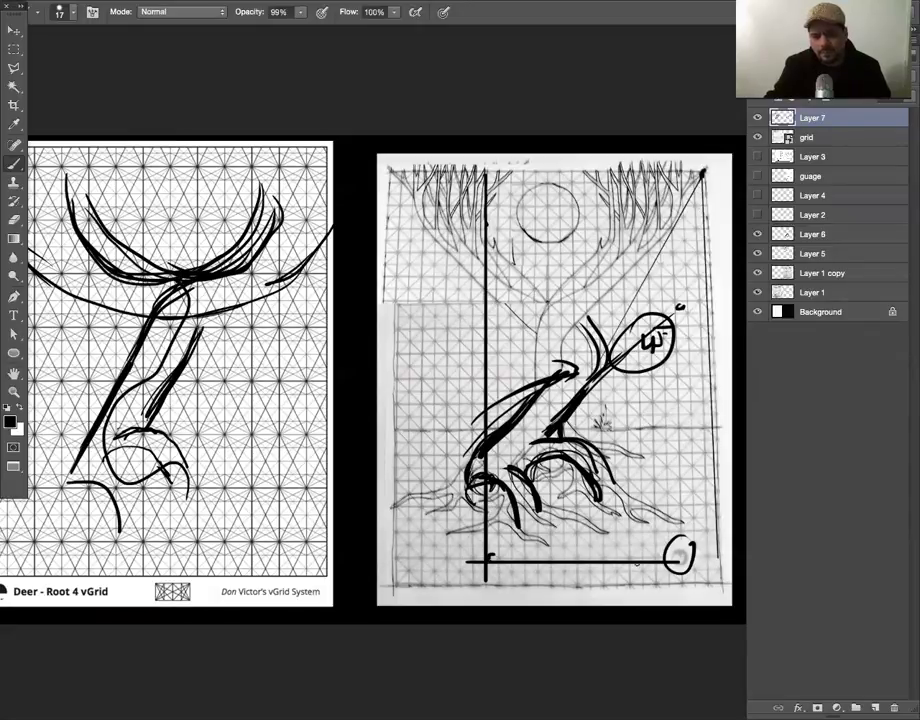
pyautogui.moveTo(682, 563); pyautogui.dragTo(719, 561)
# Step: Mark the upper-right corner, bracket the top from the vertical line to that corner, and draw a second vertical midway
pyautogui.moveTo(702, 175); pyautogui.dragTo(704, 170)
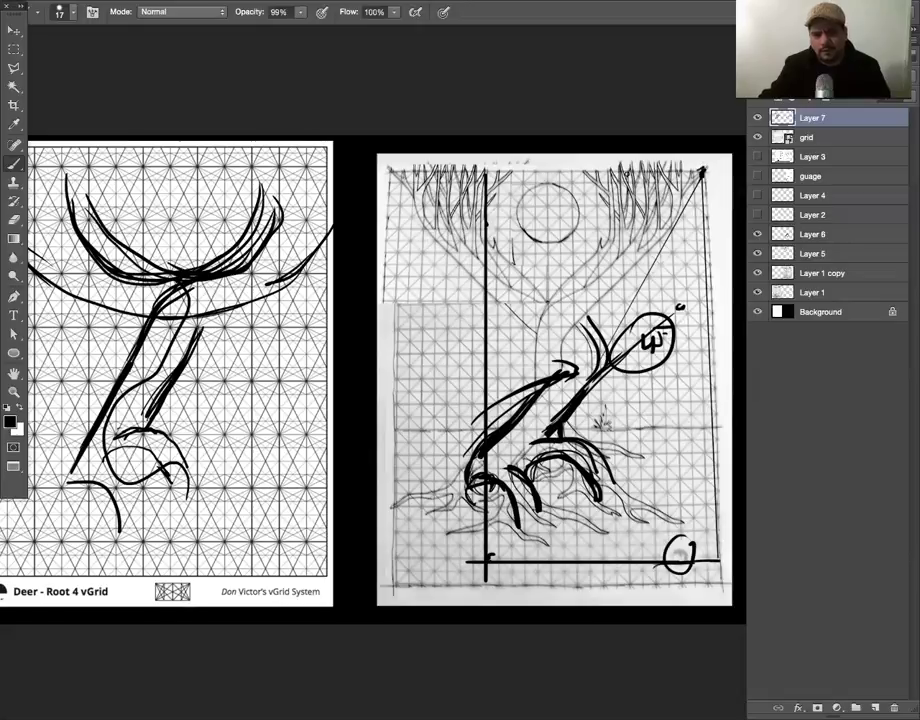
pyautogui.moveTo(487, 165)
pyautogui.mouseDown()
pyautogui.moveTo(563, 157)
pyautogui.moveTo(700, 168)
pyautogui.mouseUp()
pyautogui.moveTo(604, 167); pyautogui.dragTo(604, 578)
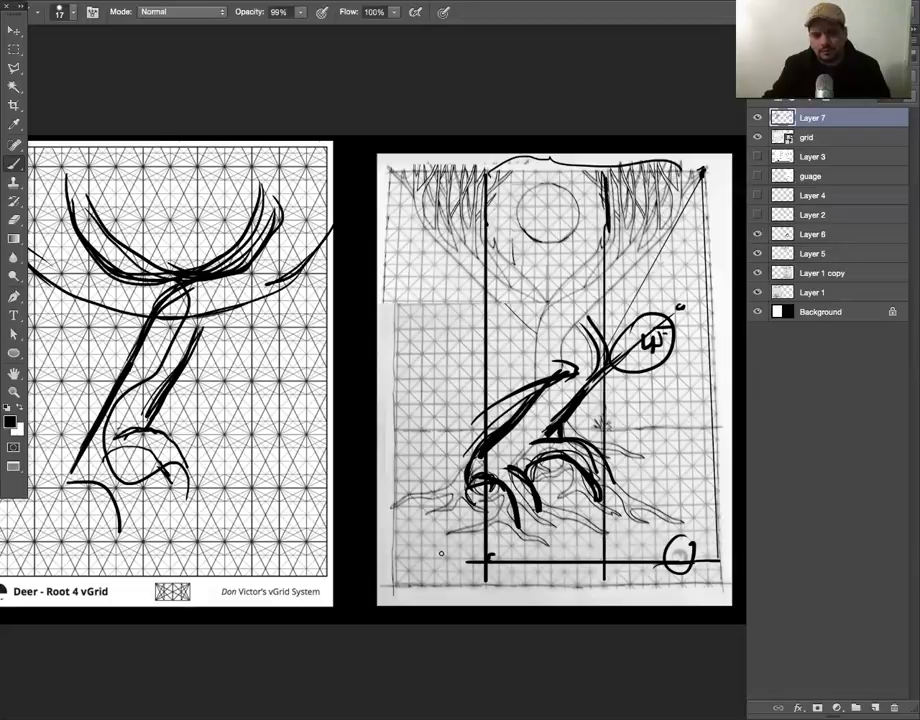
# Step: Extend the baseline and top line to the sketch's left edge, draw a line down that edge and mark the upper-left corner
pyautogui.moveTo(488, 561); pyautogui.dragTo(401, 556)
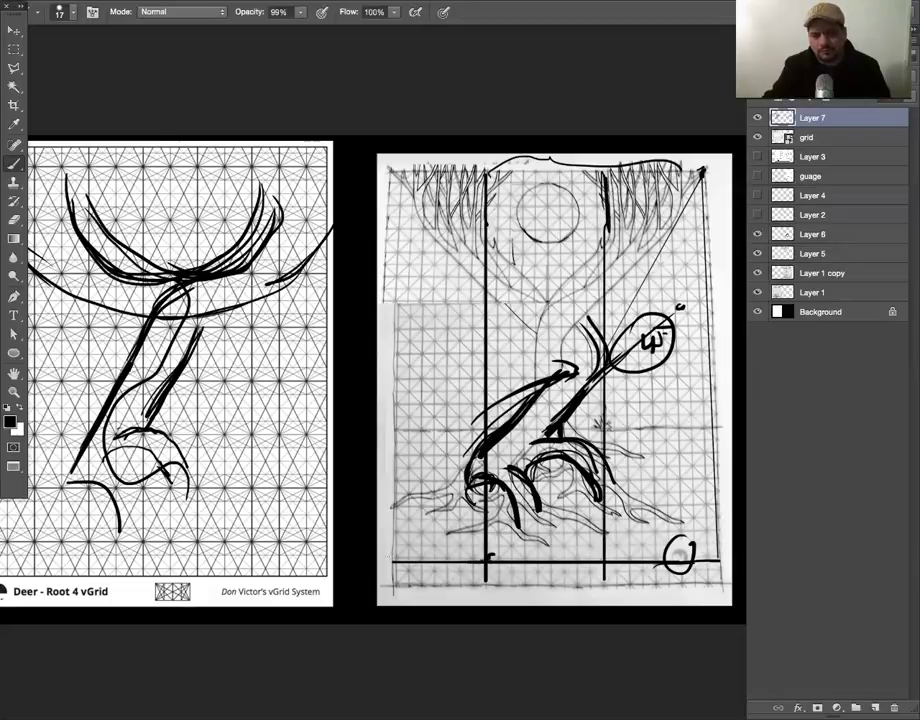
pyautogui.moveTo(484, 170); pyautogui.dragTo(399, 170)
pyautogui.keyDown('shift'); pyautogui.click(392, 563); pyautogui.keyUp('shift')
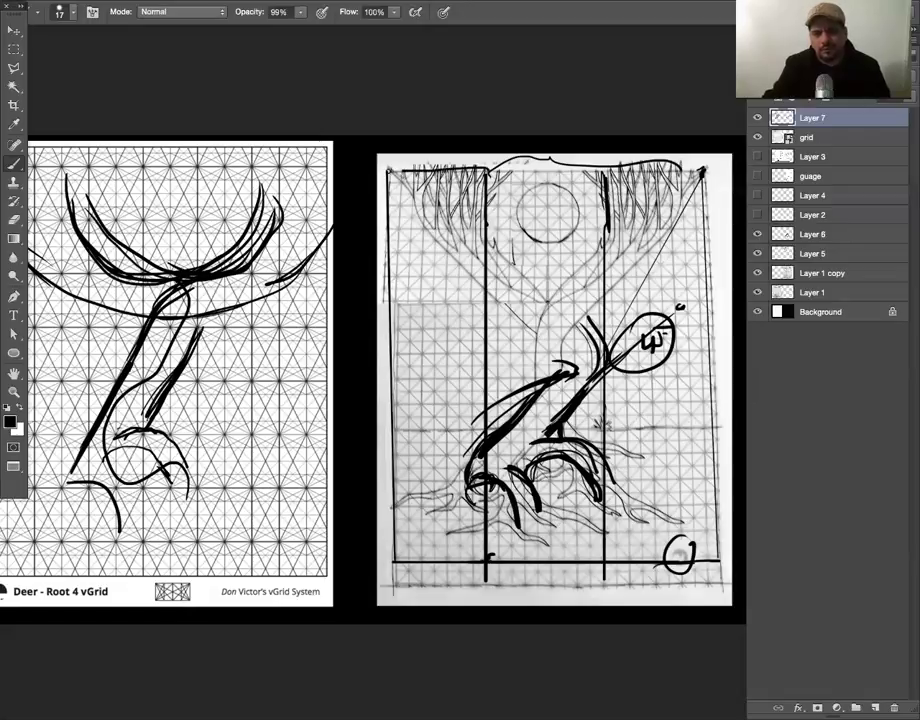
pyautogui.click(389, 168)
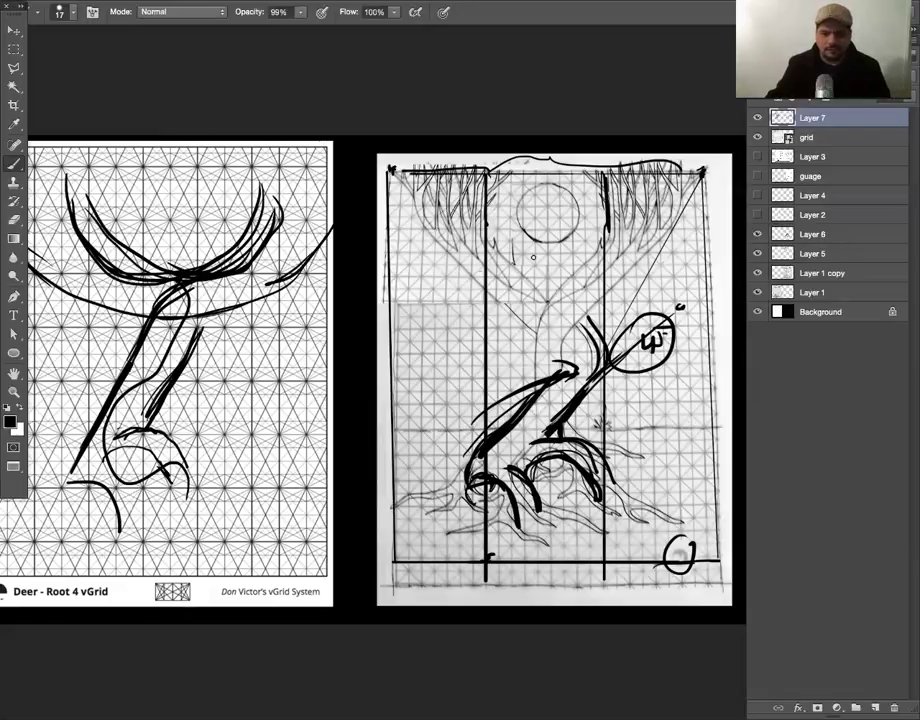
# Step: Paint a wide bowl-shaped curve under the sketch's branches from corner to corner, and hide the interface panels
pyautogui.moveTo(408, 177); pyautogui.dragTo(655, 218)
pyautogui.moveTo(703, 175)
pyautogui.mouseDown()
pyautogui.moveTo(607, 259)
pyautogui.moveTo(565, 262)
pyautogui.mouseUp()
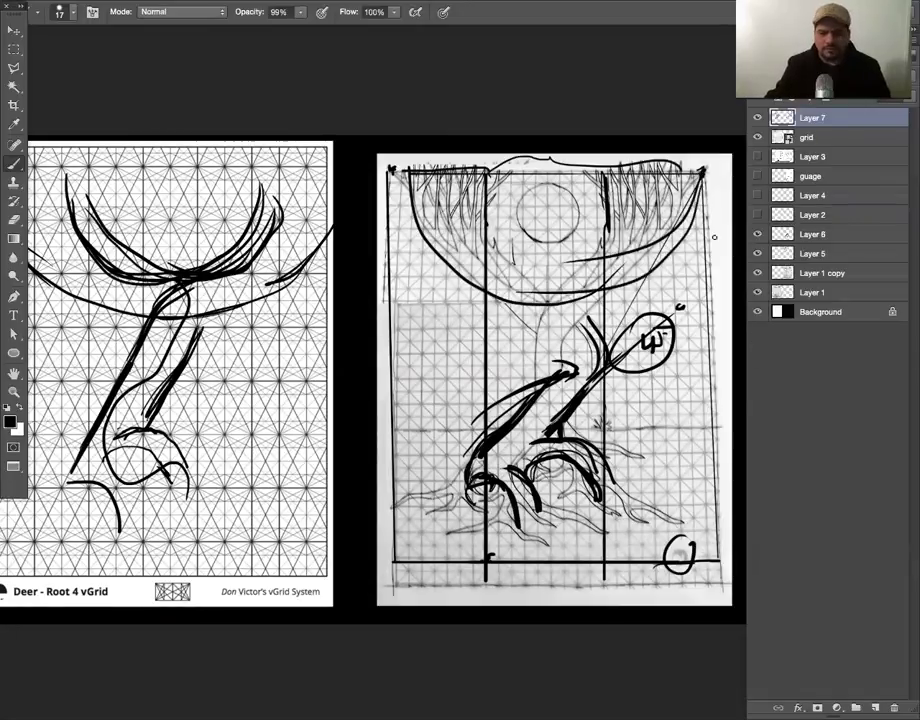
pyautogui.press('Tab')
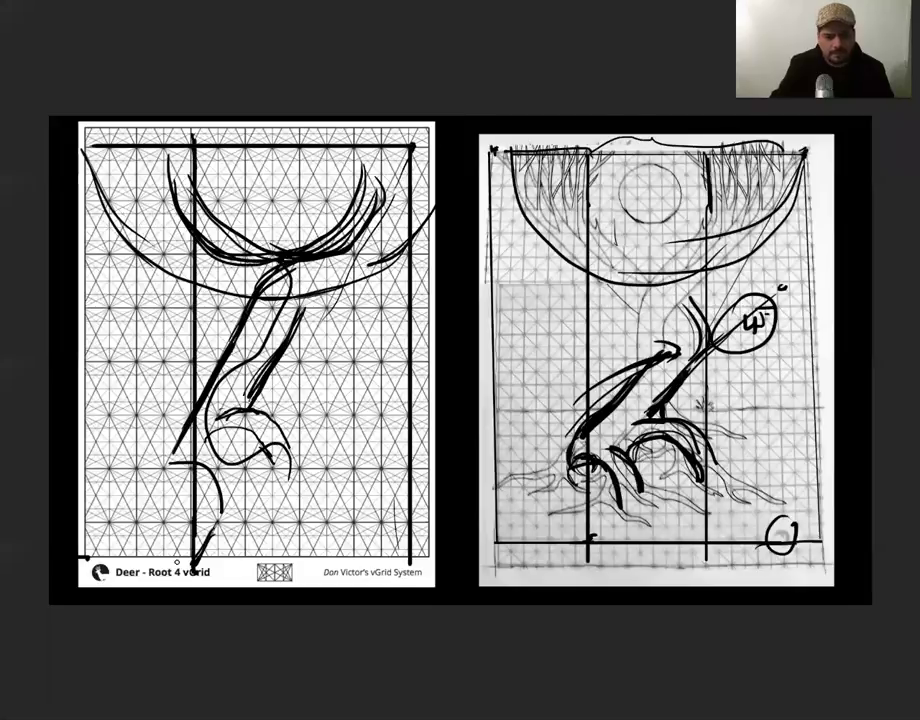
# Step: On the deer grid, close the frame with a straight baseline and divide it with a corner-to-corner diagonal and a vertical midline
pyautogui.moveTo(194, 563); pyautogui.dragTo(409, 562)
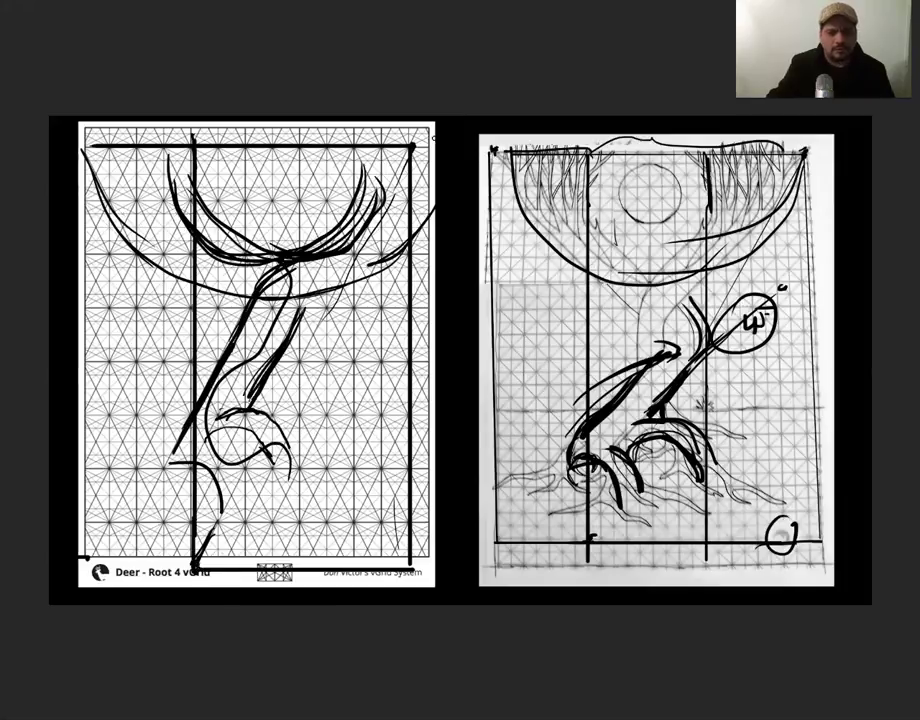
pyautogui.moveTo(197, 566)
pyautogui.mouseDown()
pyautogui.moveTo(281, 420)
pyautogui.moveTo(412, 149)
pyautogui.mouseUp()
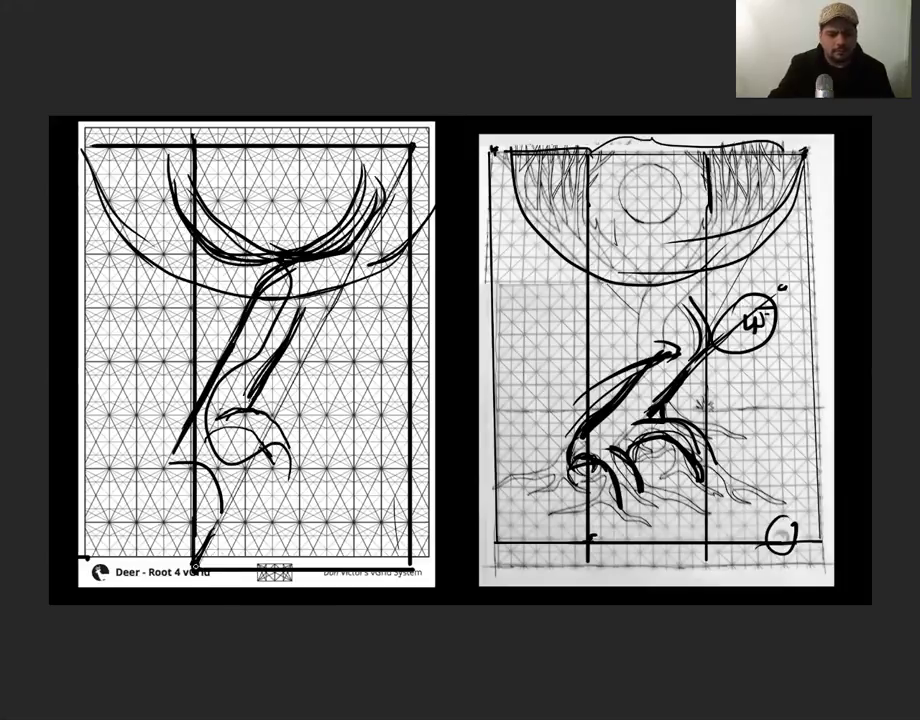
pyautogui.moveTo(340, 290); pyautogui.dragTo(194, 563)
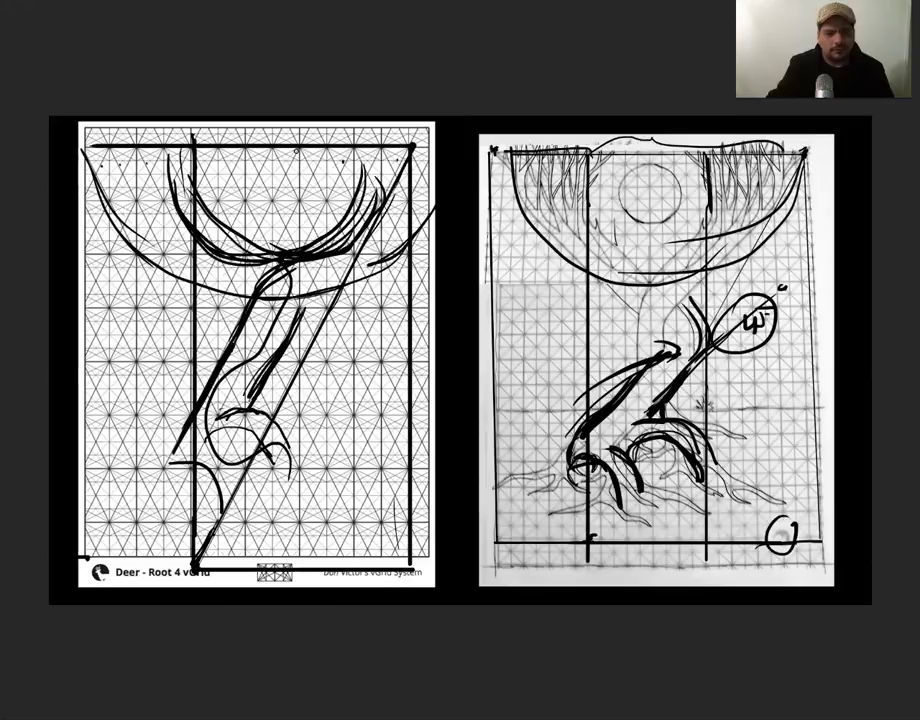
pyautogui.moveTo(298, 146); pyautogui.dragTo(298, 562)
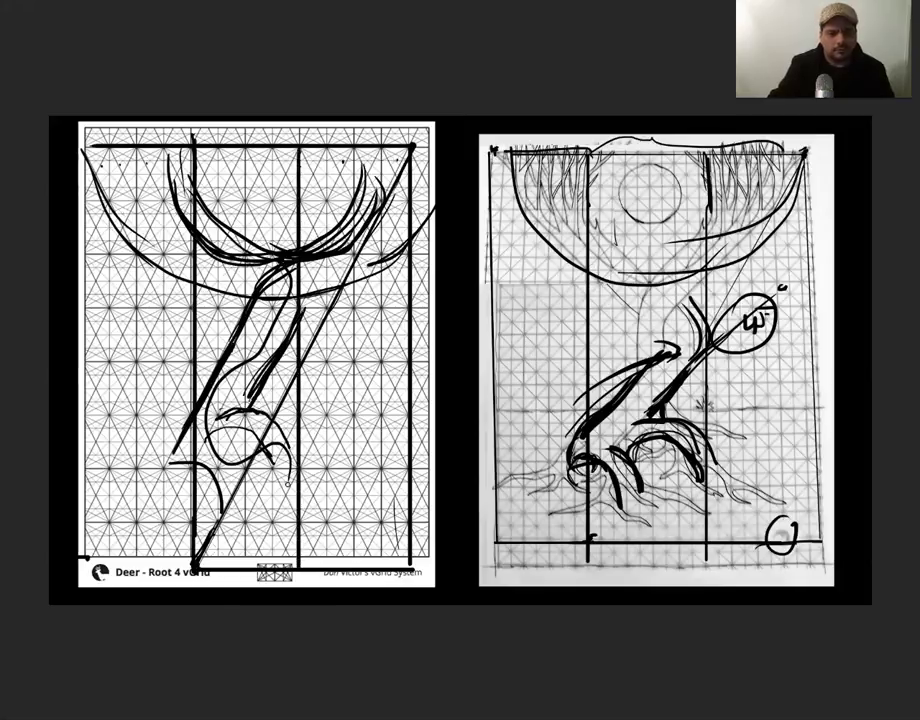
# Step: Paint smaller nested bowl curves in the grid's upper part, and extend the frame leftward with an edge line, baseline and parallel diagonal
pyautogui.moveTo(197, 170)
pyautogui.mouseDown()
pyautogui.moveTo(275, 222)
pyautogui.moveTo(247, 235)
pyautogui.moveTo(218, 201)
pyautogui.mouseUp()
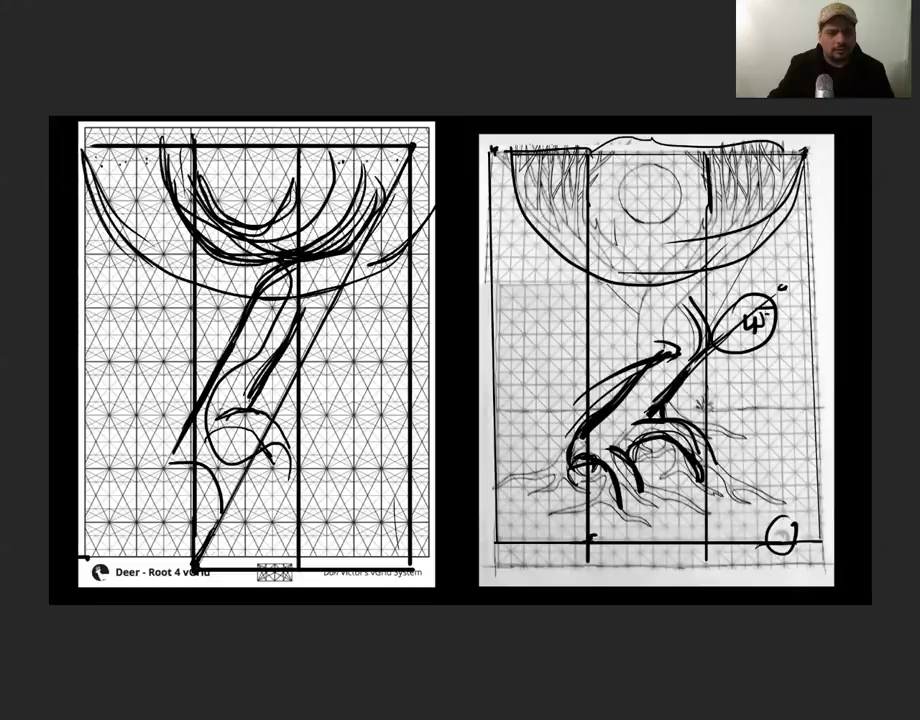
pyautogui.moveTo(87, 150); pyautogui.dragTo(86, 553)
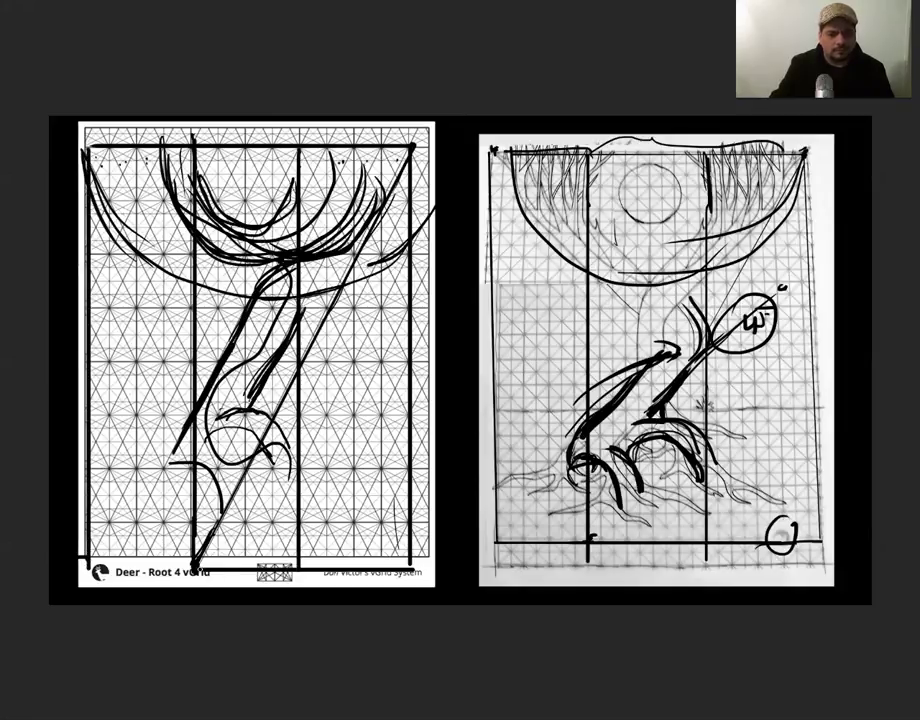
pyautogui.moveTo(195, 566); pyautogui.dragTo(80, 566)
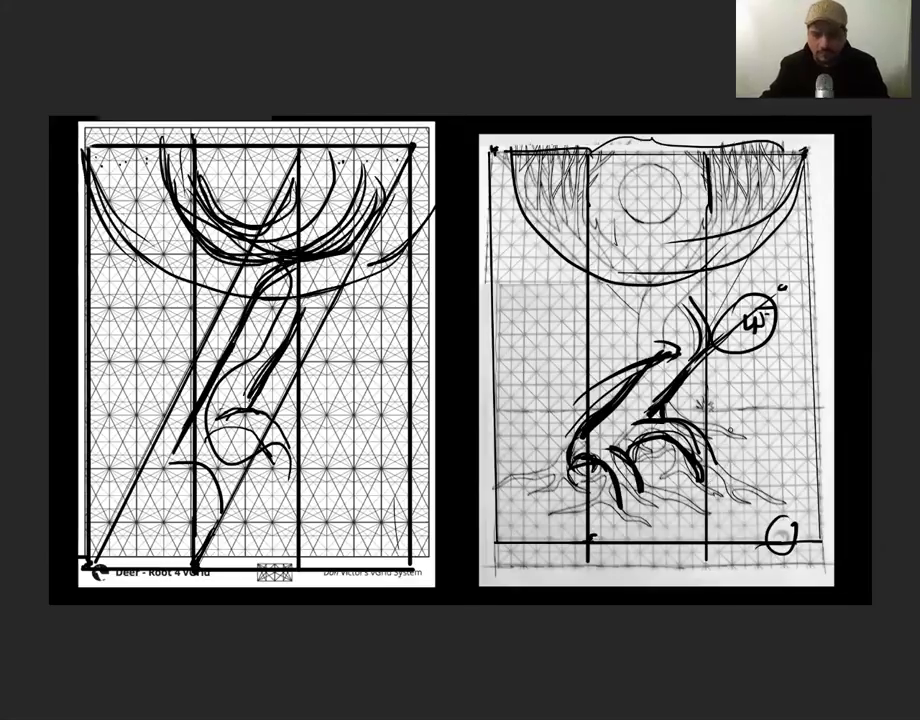
# Step: Hide the grid and all annotation layers, and add a new empty layer above Layer 1 copy for brushing over the sketch
pyautogui.press('Tab')
pyautogui.click(758, 256)
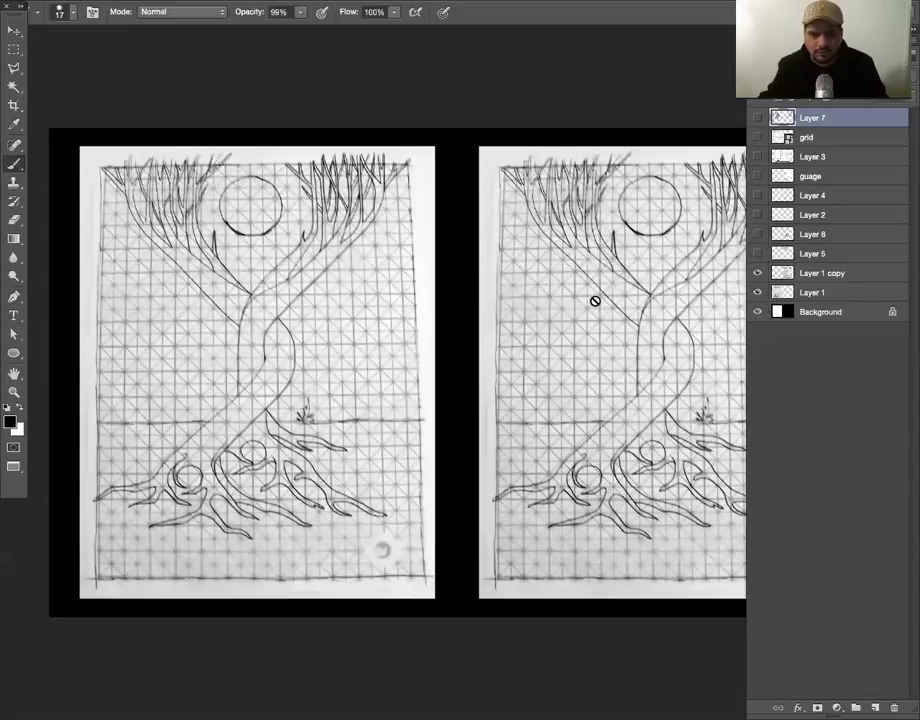
pyautogui.press('z')
pyautogui.click(818, 270)
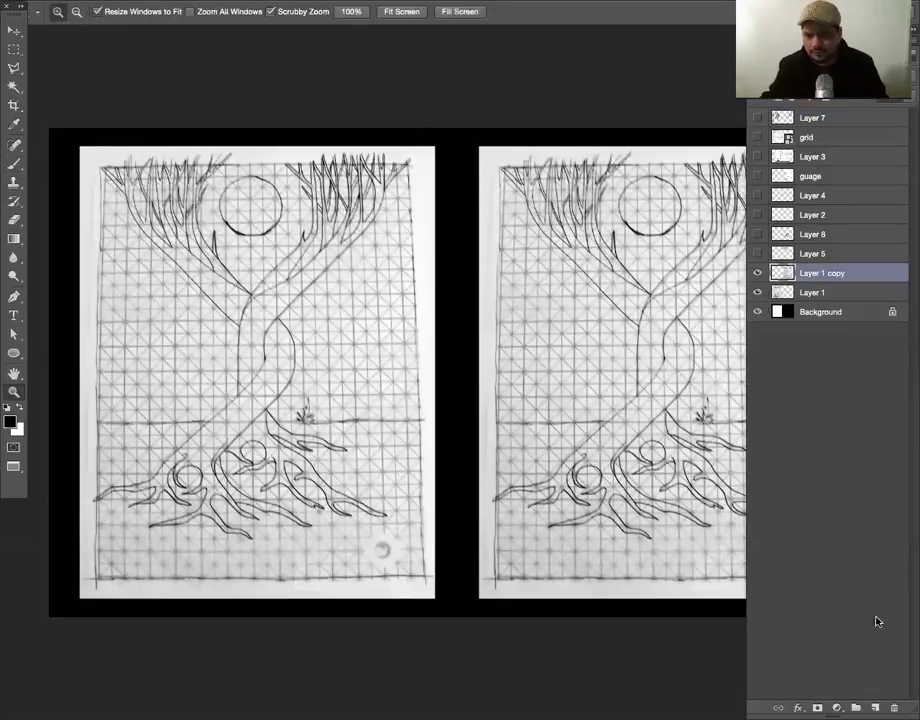
pyautogui.click(875, 708)
pyautogui.moveTo(593, 279)
pyautogui.mouseDown()
pyautogui.moveTo(653, 309)
pyautogui.moveTo(596, 353)
pyautogui.moveTo(376, 384)
pyautogui.moveTo(409, 384)
pyautogui.moveTo(555, 452)
pyautogui.mouseUp()
pyautogui.press('b')
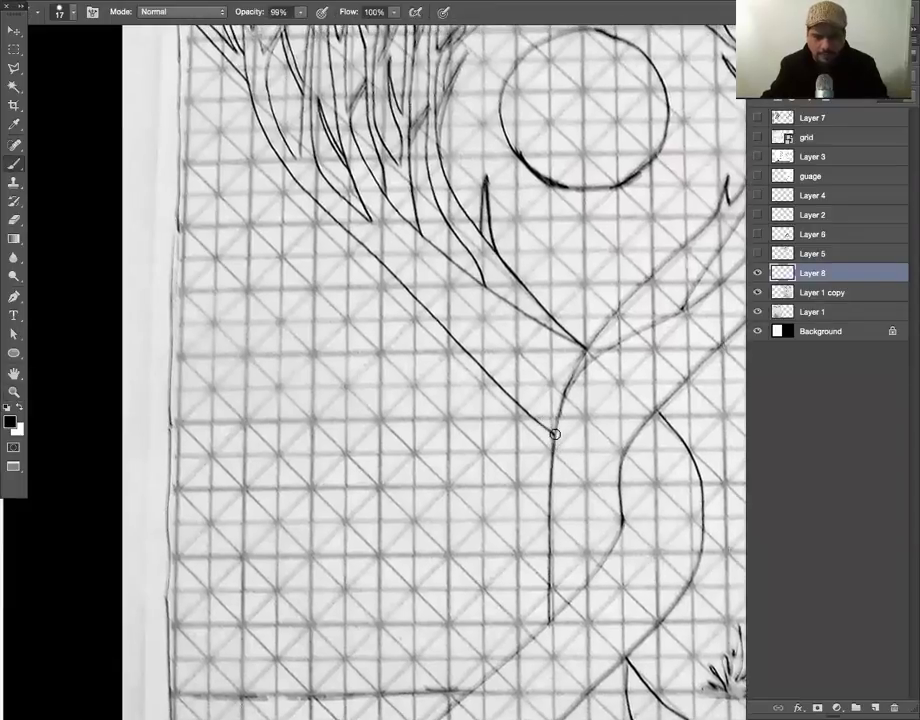
# Step: Mark the left branch's junctions with the trunk, and draw two parallel straight diagonals along the branch's lower and upper edges
pyautogui.click(557, 438)
pyautogui.click(626, 522)
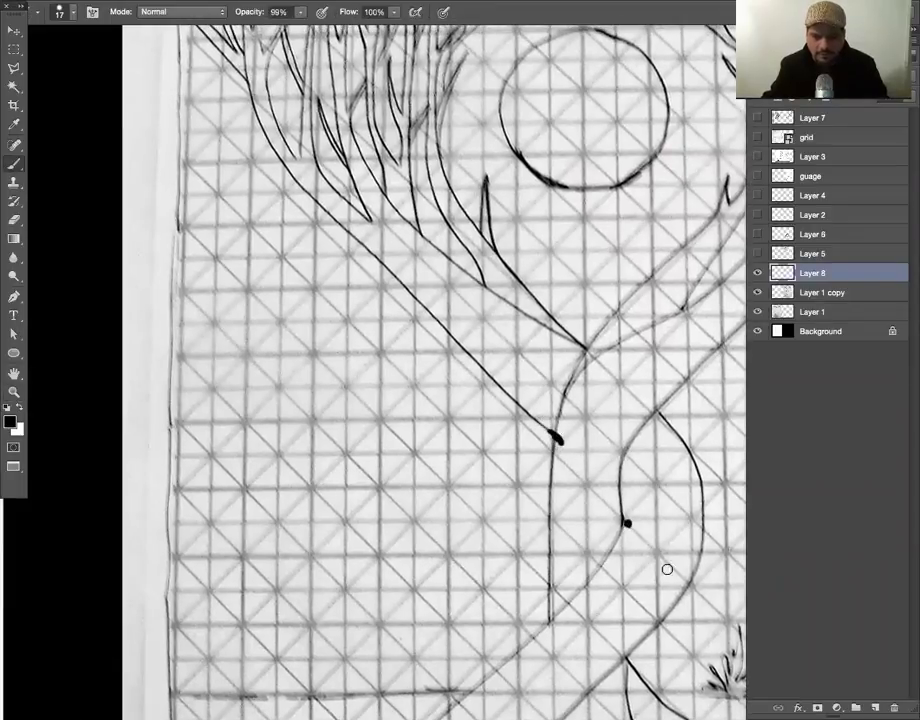
pyautogui.keyDown('shift'); pyautogui.click(351, 257); pyautogui.keyUp('shift')
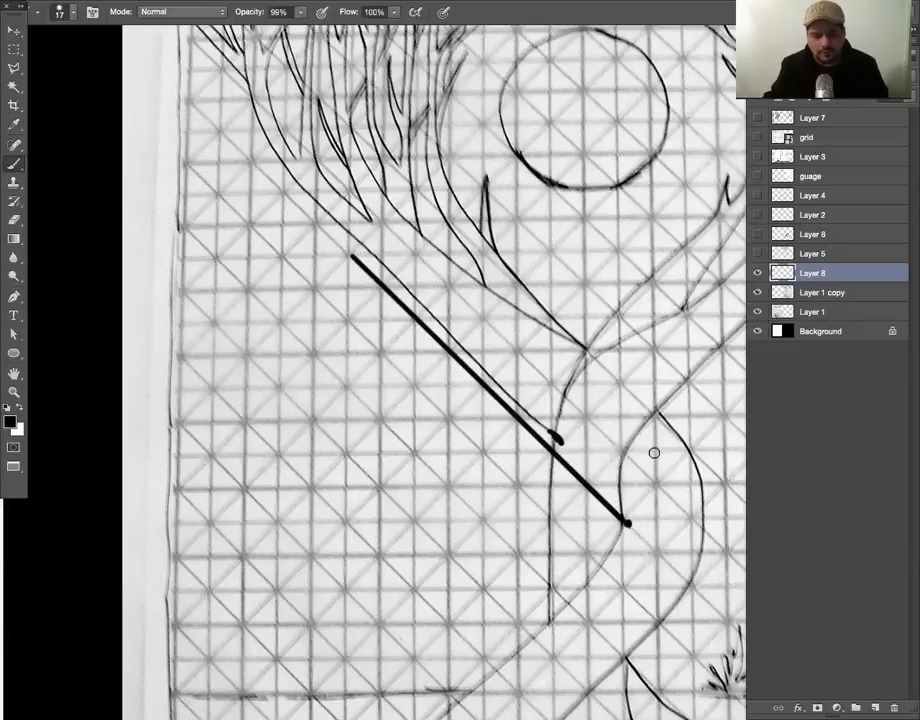
pyautogui.click(690, 454)
pyautogui.keyDown('shift'); pyautogui.click(553, 320); pyautogui.keyUp('shift')
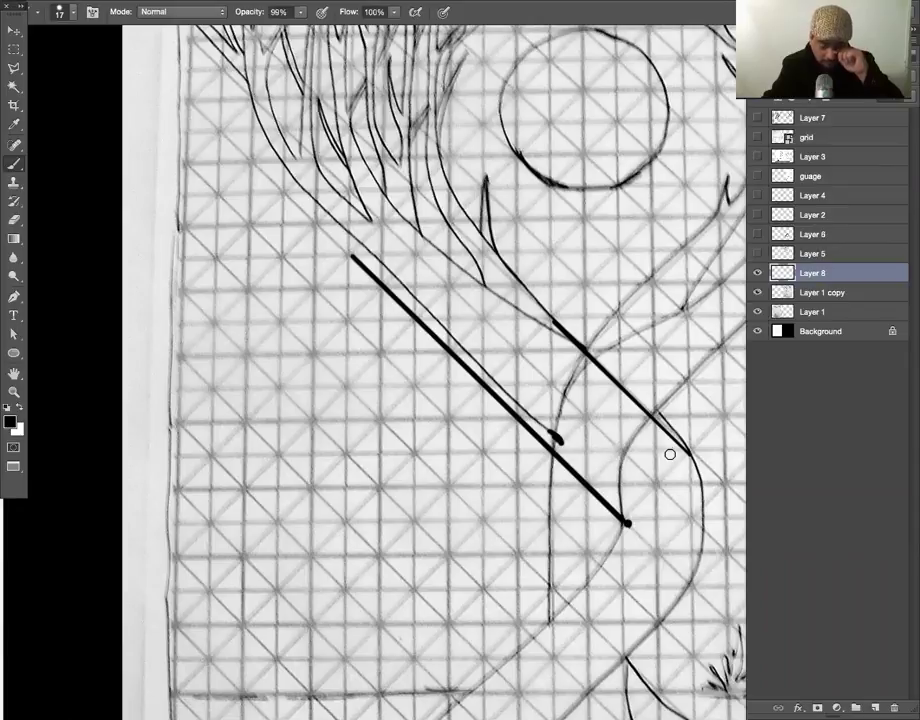
# Step: Try tracing the trunk's lower-left contour freehand from the bend to the roots, and undo the strokes
pyautogui.moveTo(635, 453); pyautogui.dragTo(631, 383)
pyautogui.scroll(-3, 630, 360)
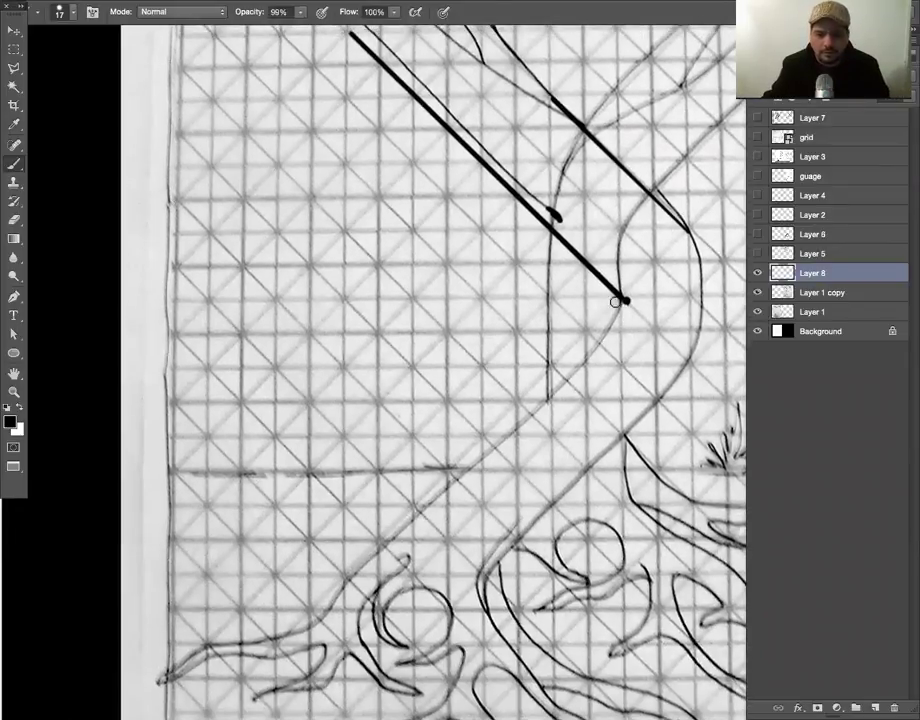
pyautogui.moveTo(545, 404); pyautogui.dragTo(492, 440)
pyautogui.moveTo(343, 582)
pyautogui.mouseDown()
pyautogui.moveTo(411, 513)
pyautogui.moveTo(540, 417)
pyautogui.moveTo(624, 301)
pyautogui.mouseUp()
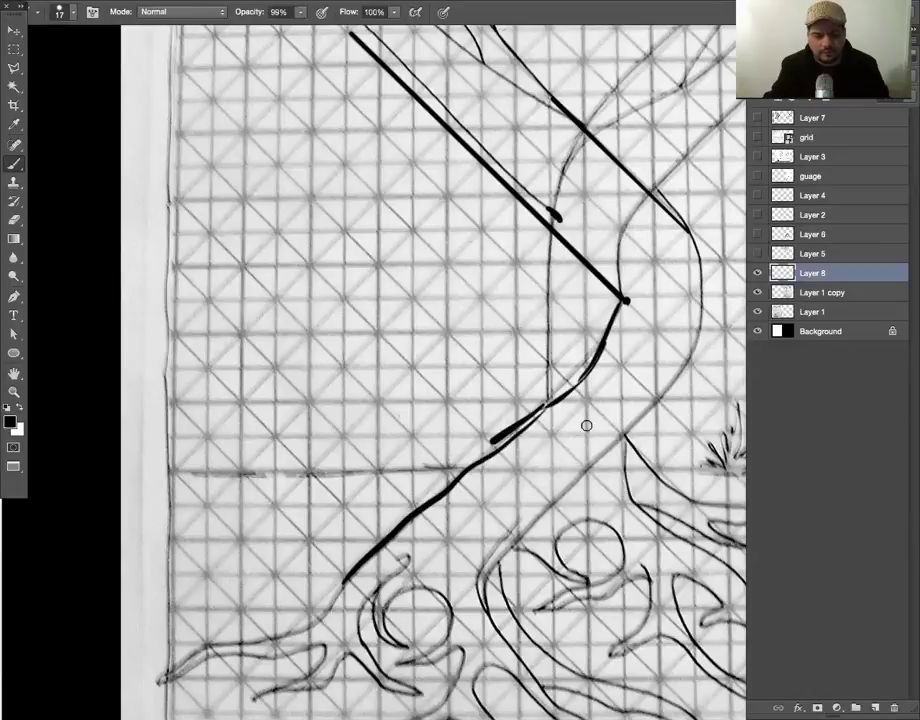
pyautogui.hotkey('ctrl', 'alt', 'z')
pyautogui.hotkey('ctrl', 'alt', 'z')
pyautogui.hotkey('ctrl', 'alt', 'z')
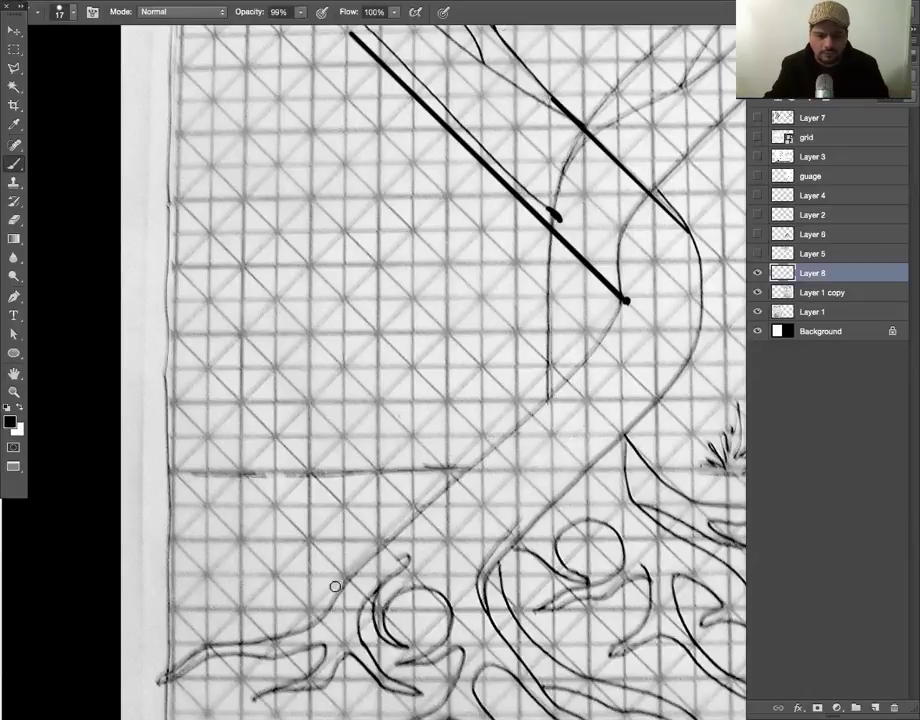
# Step: Draw a straight diagonal along the trunk's lower-left edge, and a short parallel diagonal inside the trunk's bend
pyautogui.click(347, 574)
pyautogui.keyDown('shift'); pyautogui.click(519, 398); pyautogui.keyUp('shift')
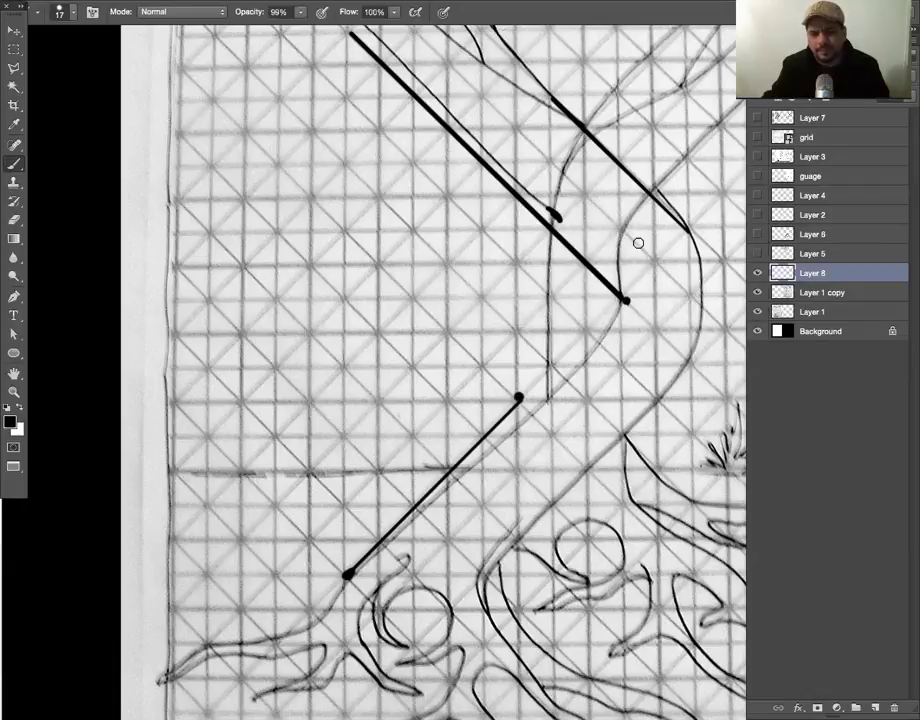
pyautogui.click(653, 228)
pyautogui.keyDown('shift'); pyautogui.click(620, 257); pyautogui.keyUp('shift')
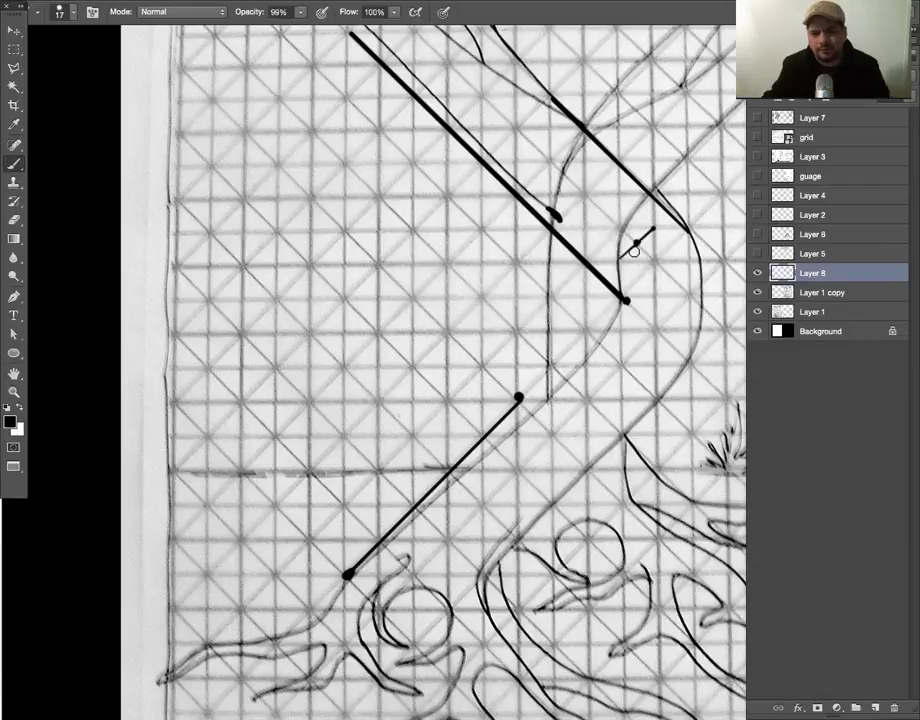
# Step: Draw a short vertical down from the small diagonal's midpoint, and connect its lower end to the upper end of the lower trunk diagonal
pyautogui.click(637, 242)
pyautogui.keyDown('shift'); pyautogui.click(634, 309); pyautogui.keyUp('shift')
pyautogui.keyDown('shift'); pyautogui.click(634, 309); pyautogui.keyUp('shift')
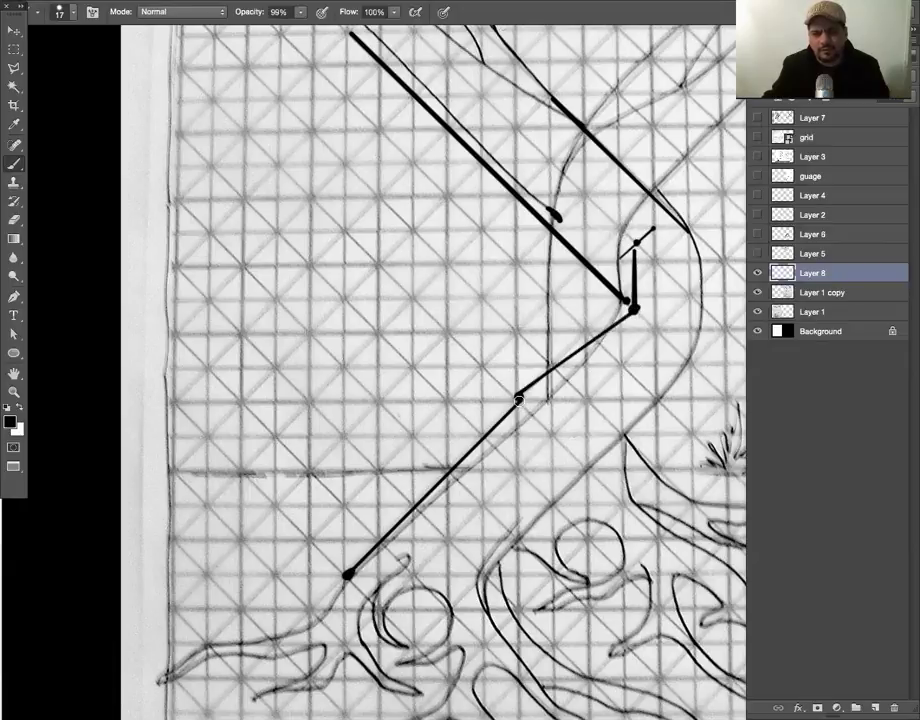
pyautogui.click(518, 397)
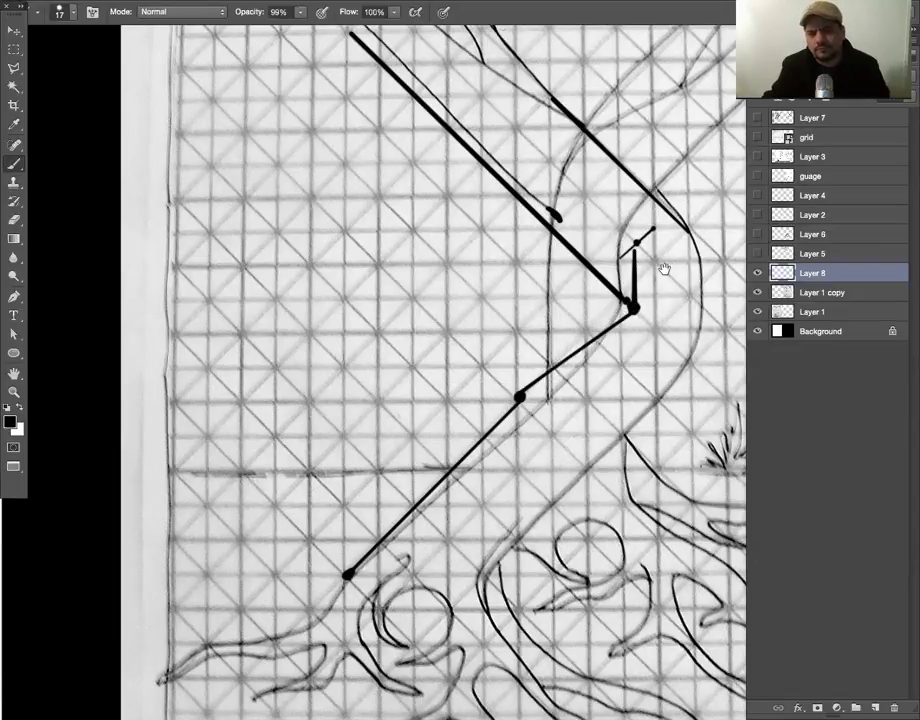
# Step: Erase the lower branch diagonal's overshoot inside the trunk and the part of the upper diagonal crossing the trunk
pyautogui.moveTo(667, 272); pyautogui.dragTo(642, 364)
pyautogui.press('e')
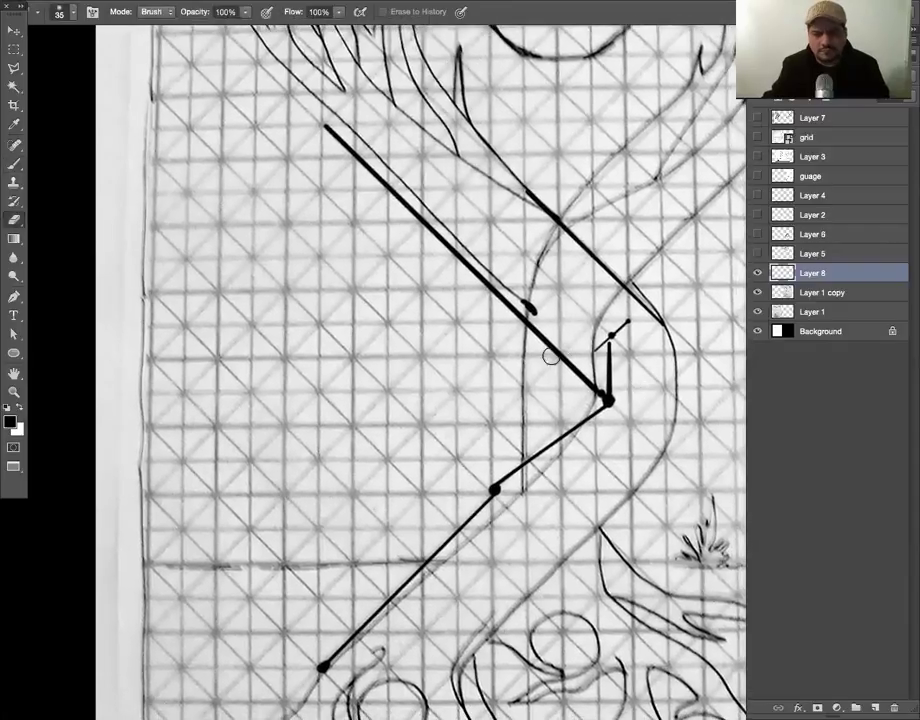
pyautogui.moveTo(552, 360)
pyautogui.mouseDown()
pyautogui.moveTo(540, 331)
pyautogui.moveTo(565, 345)
pyautogui.moveTo(595, 388)
pyautogui.mouseUp()
pyautogui.moveTo(610, 268)
pyautogui.mouseDown()
pyautogui.moveTo(581, 267)
pyautogui.moveTo(565, 236)
pyautogui.moveTo(593, 269)
pyautogui.mouseUp()
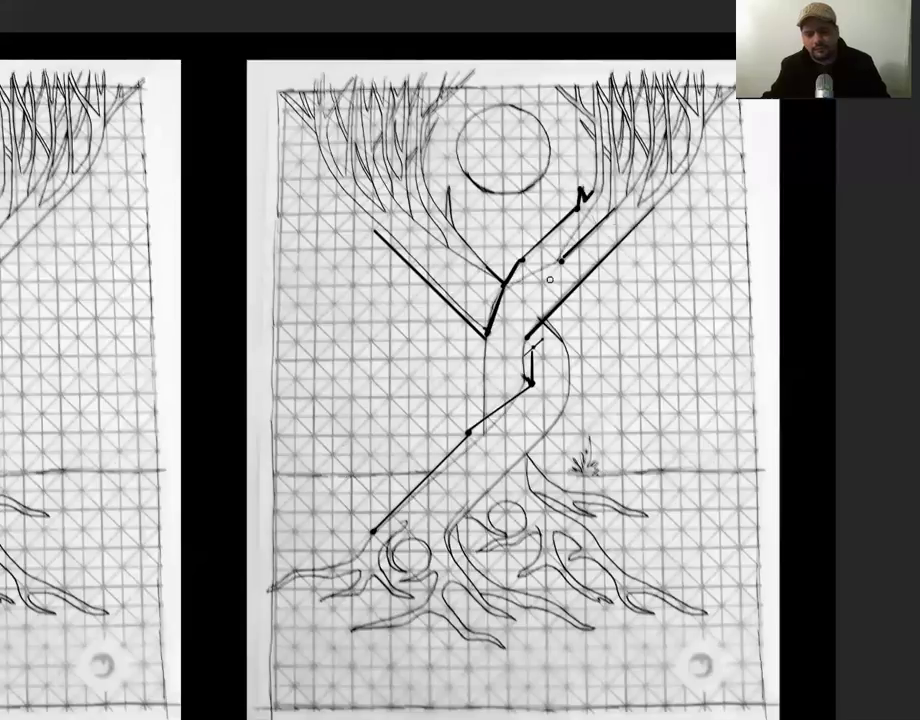
# Step: Draw verticals down the trunk's left edge and from the right branch to the roots, and erase the latter's middle part across the trunk
pyautogui.moveTo(485, 338); pyautogui.dragTo(484, 408)
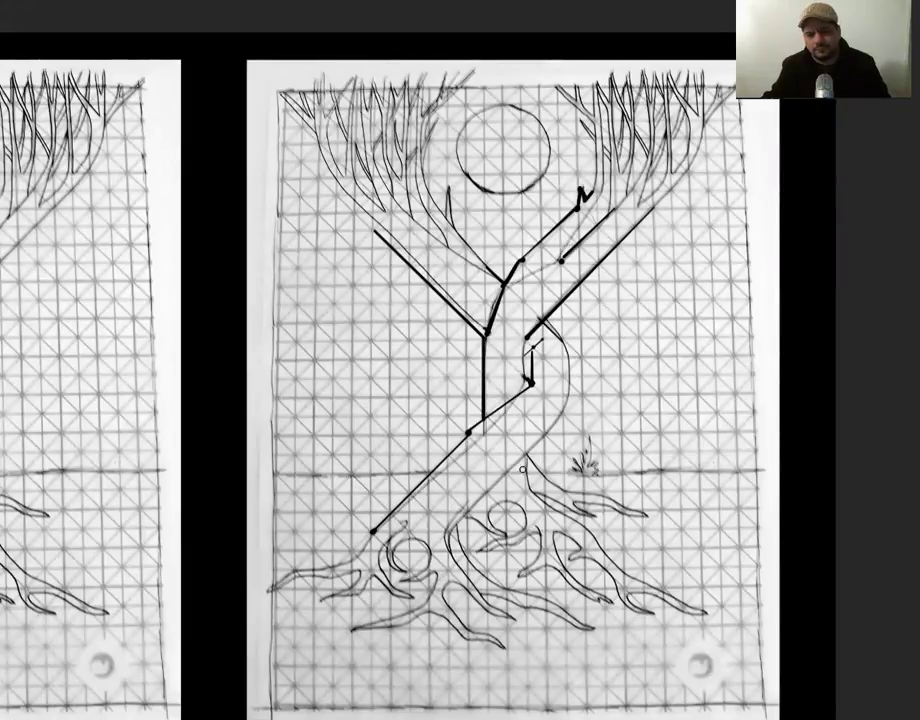
pyautogui.moveTo(527, 491); pyautogui.dragTo(531, 334)
pyautogui.press('e')
pyautogui.moveTo(531, 424)
pyautogui.mouseDown()
pyautogui.moveTo(527, 405)
pyautogui.moveTo(528, 431)
pyautogui.mouseUp()
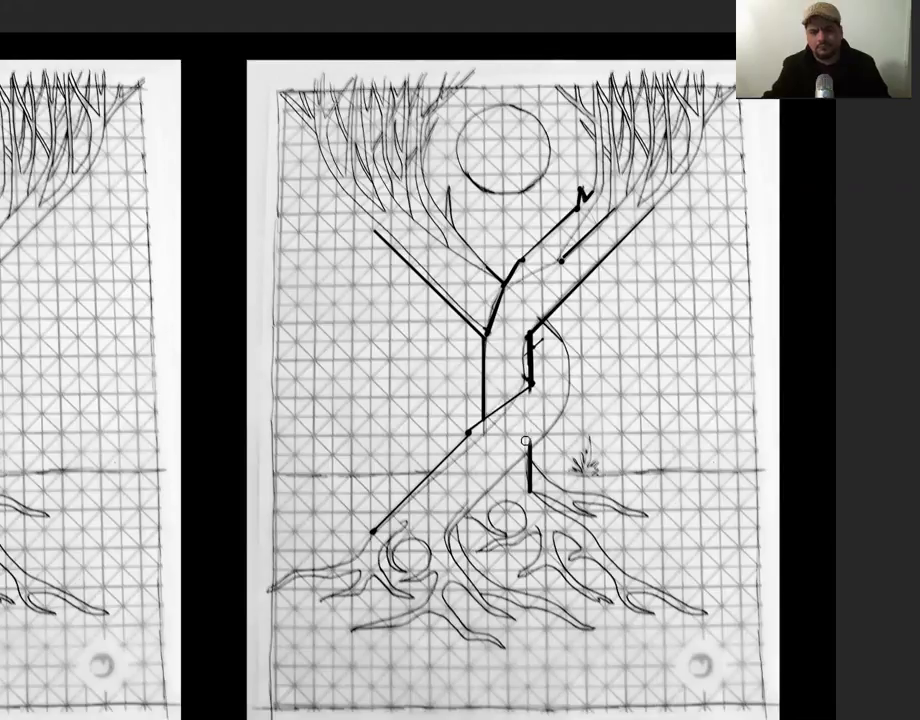